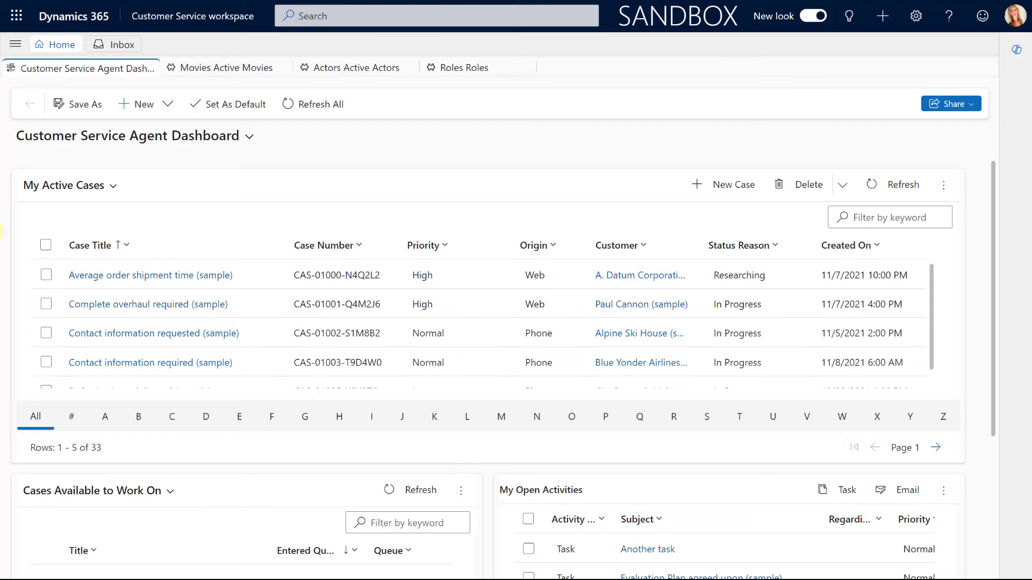
Show the Active Movies list and narrow its Name column so the Director column sits closer to the movie titles.
click(215, 69)
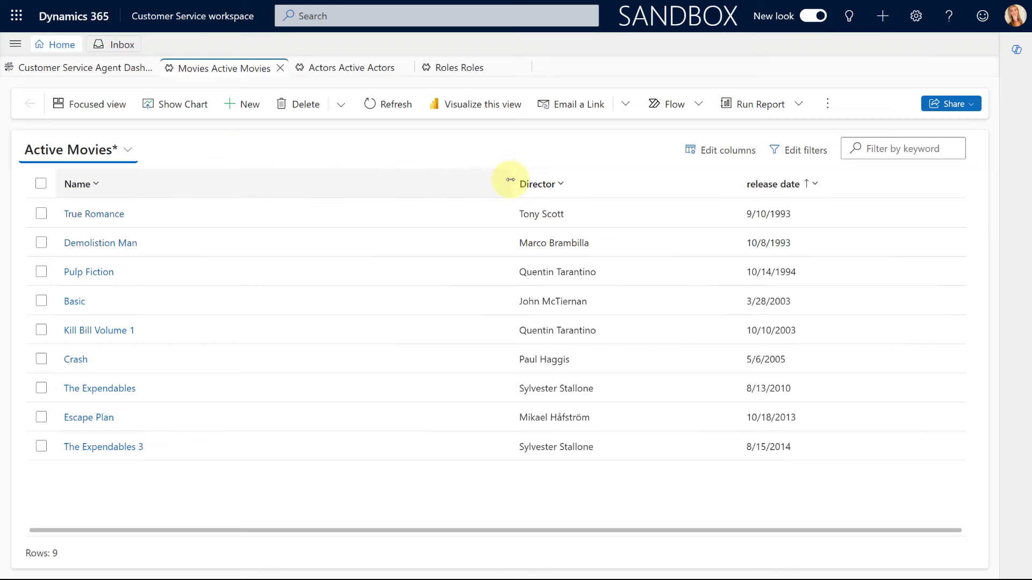
drag(510, 180, 224, 180)
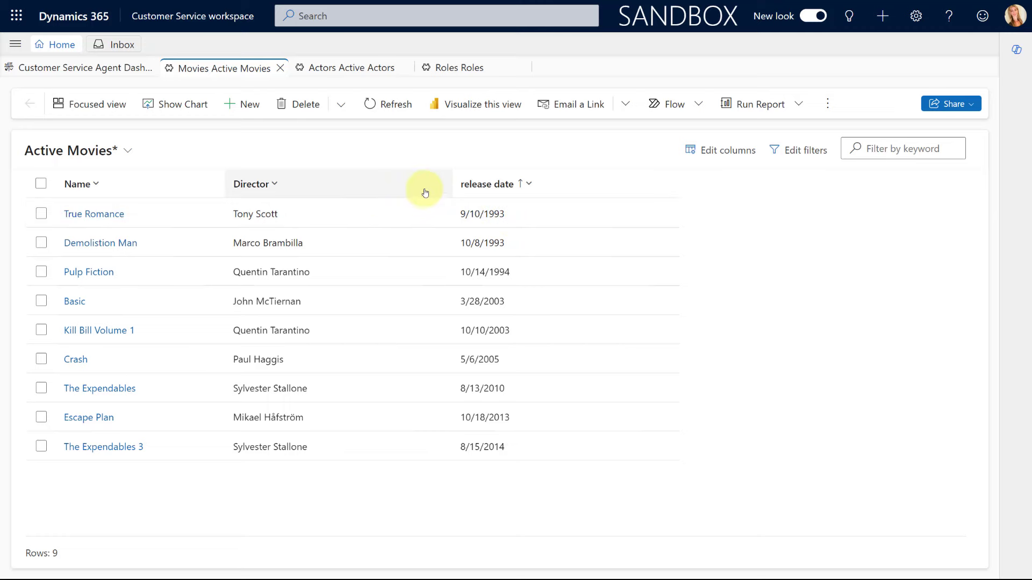
In the Active Actors list, place the Created On column before Actor and narrow both columns.
click(337, 71)
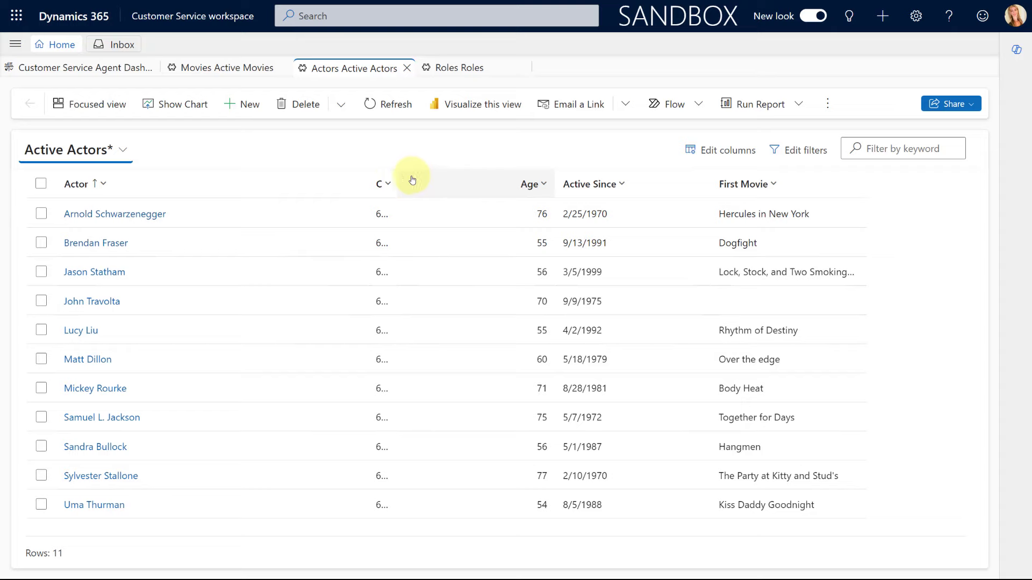
drag(368, 183, 361, 183)
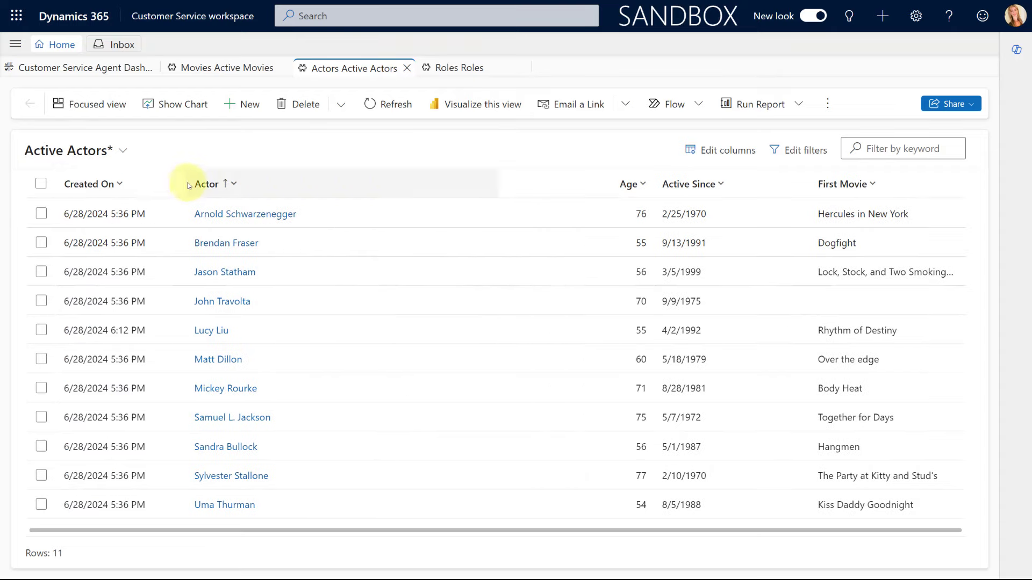
drag(183, 181, 47, 182)
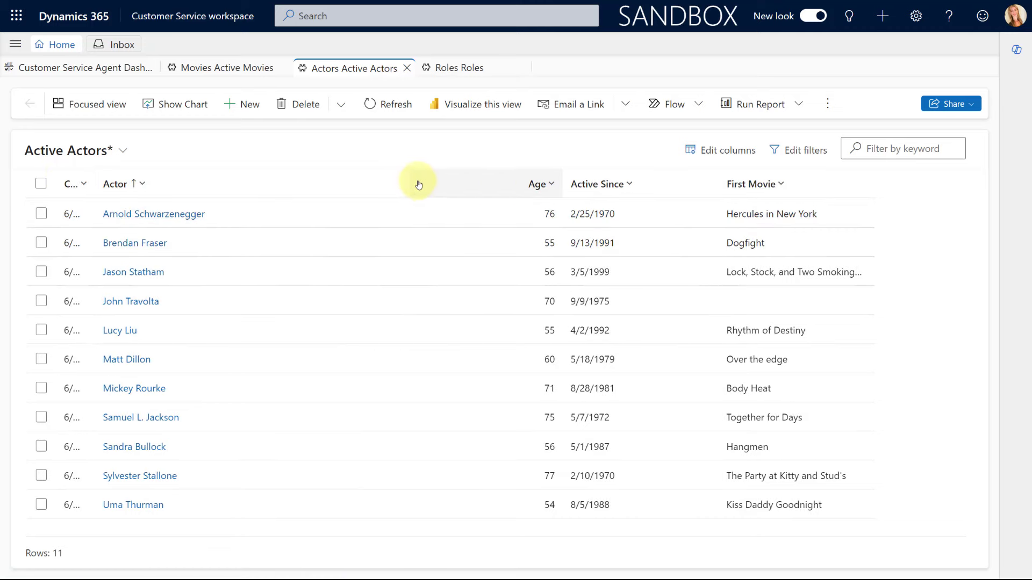
drag(400, 182, 262, 182)
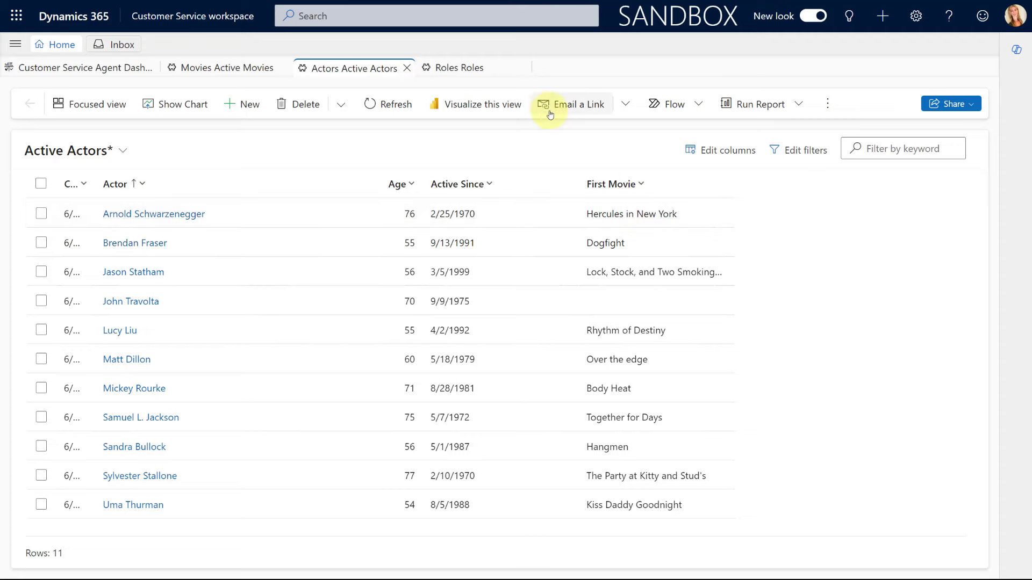
Show the Roles list and switch it to the default Active Roles view.
click(476, 68)
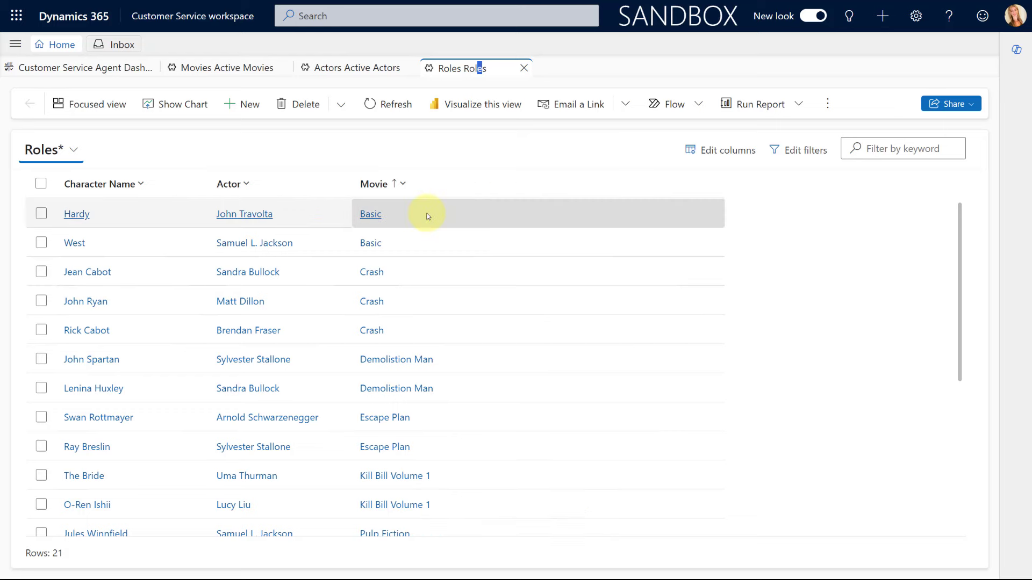
click(74, 151)
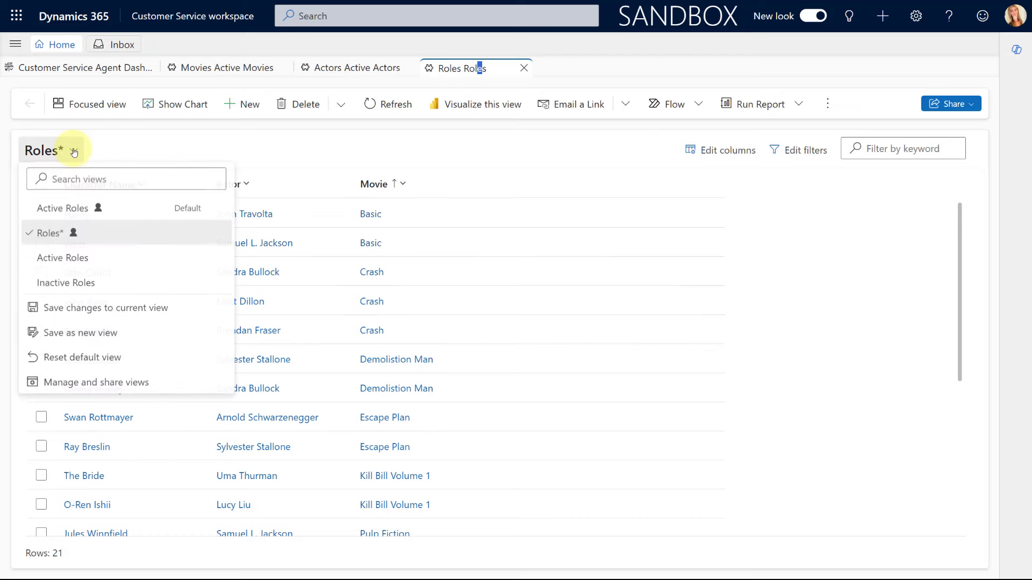
click(75, 210)
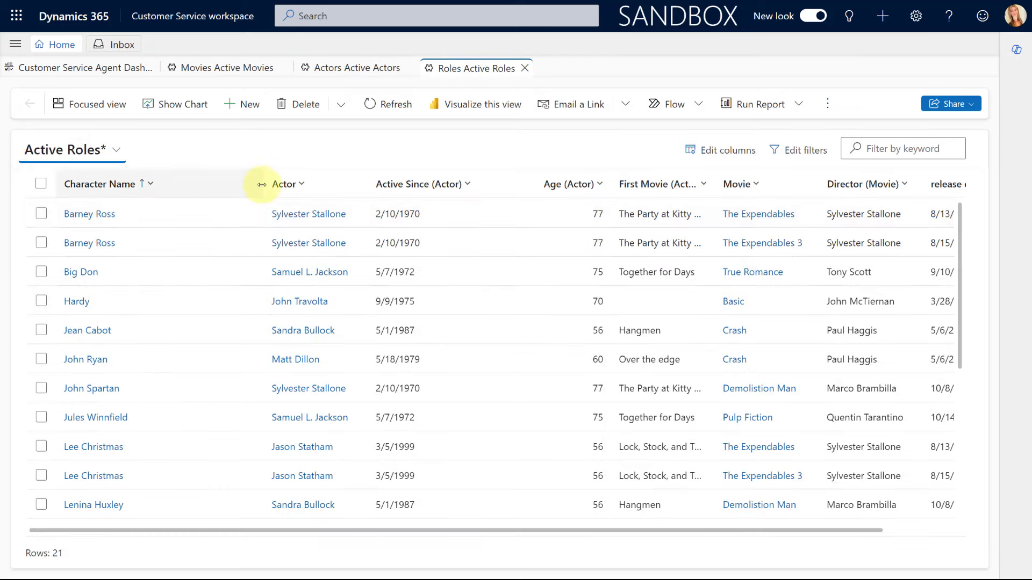
In the Active Roles view, narrow the Character Name and Active Since (Actor) columns and widen First Movie (Actor).
drag(258, 185, 177, 184)
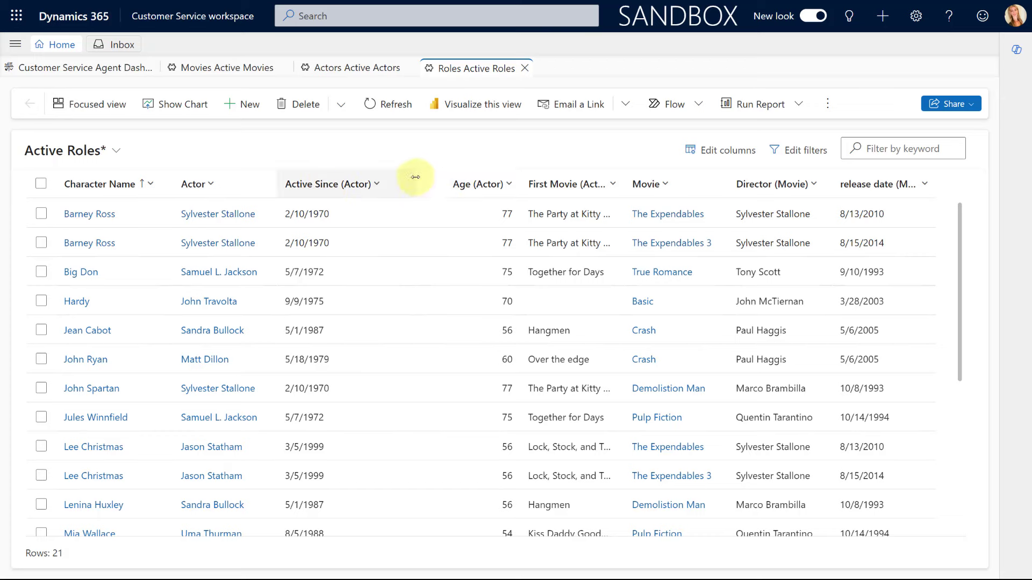
drag(415, 177, 388, 177)
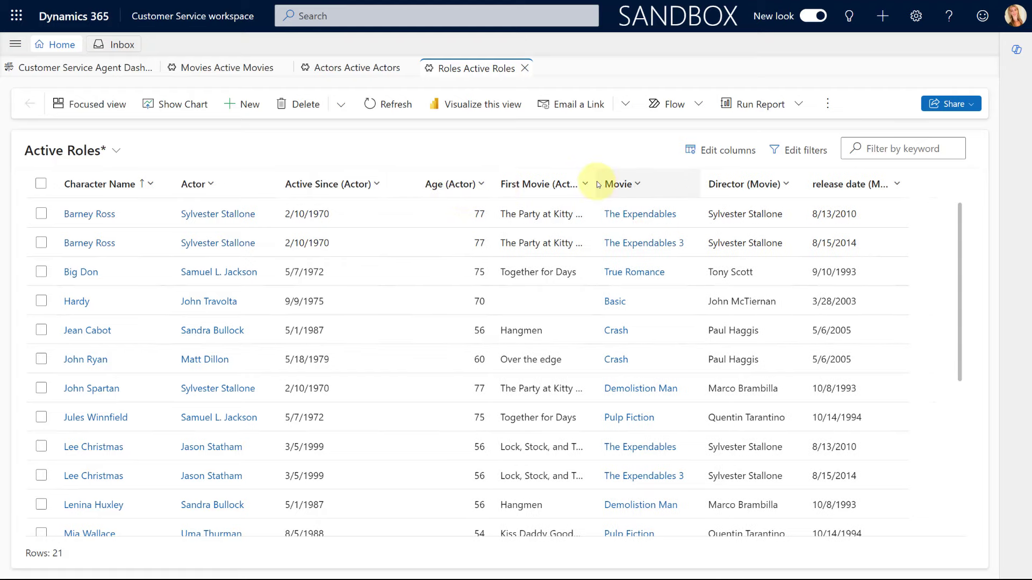
drag(595, 180, 610, 180)
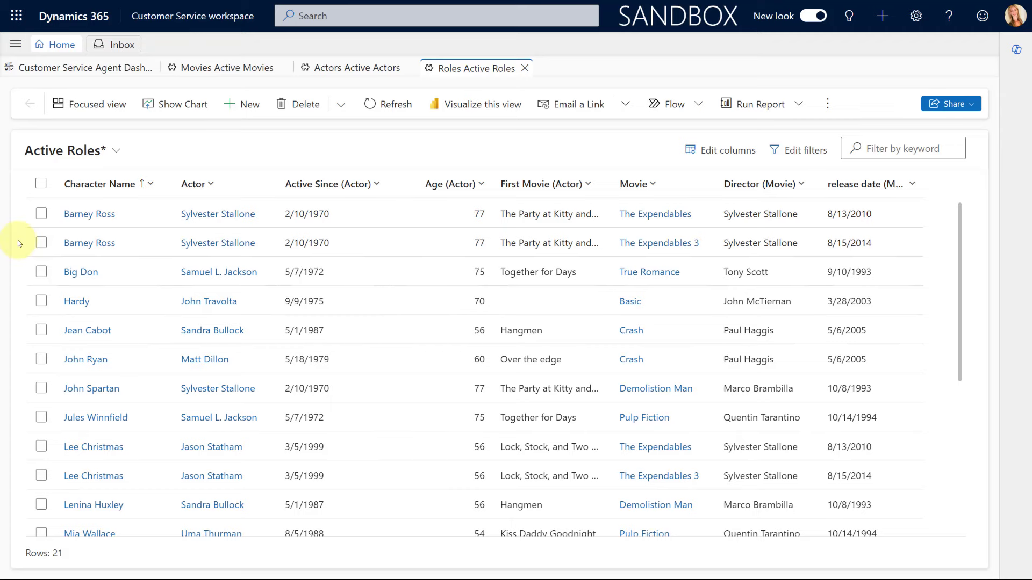
Open Copilot, ask "How old is Sandra Bullock?" and check the answer against the Age (Actor) column.
click(1015, 53)
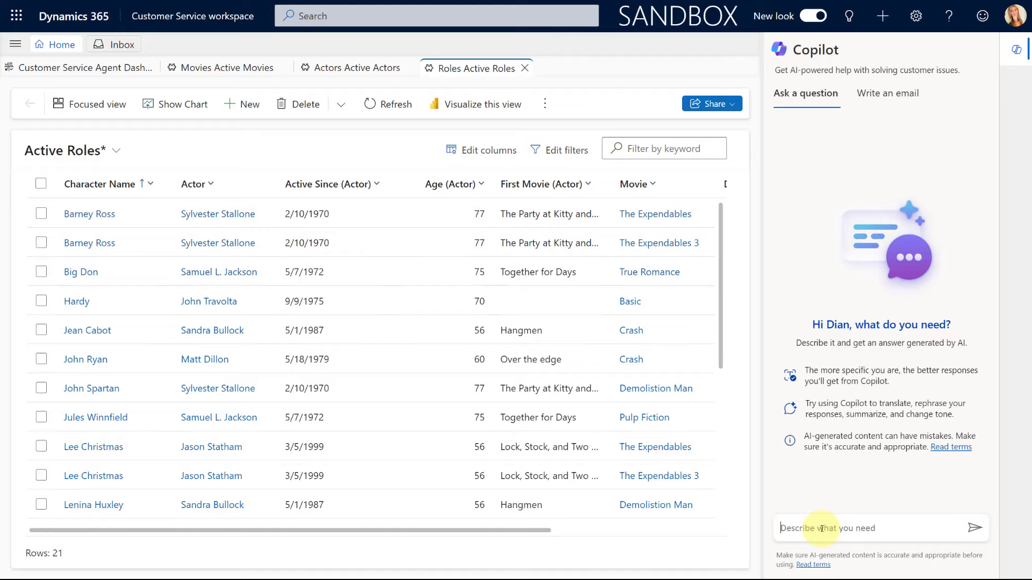
text(How old is Sandra Bullock?)
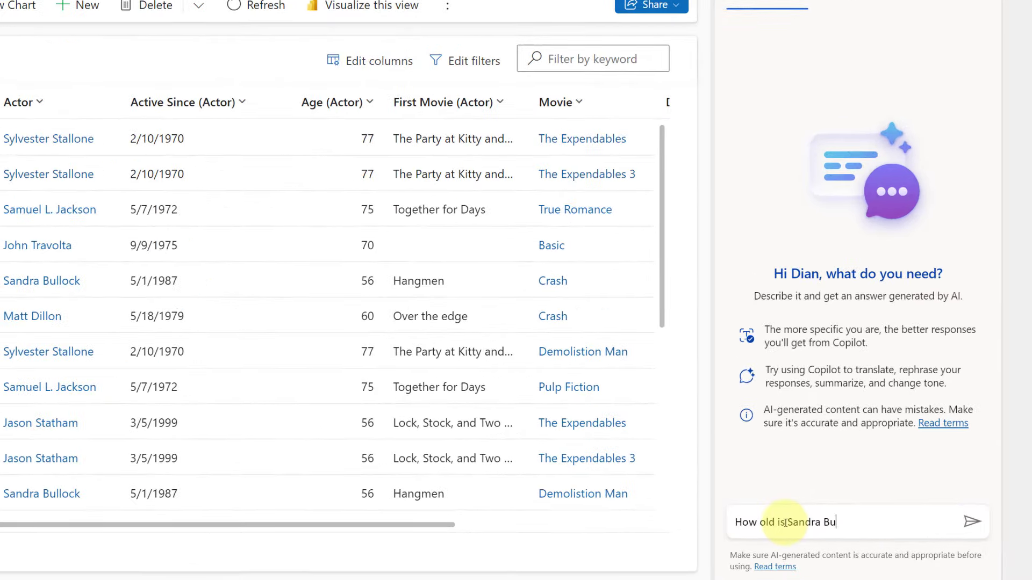
key(Return)
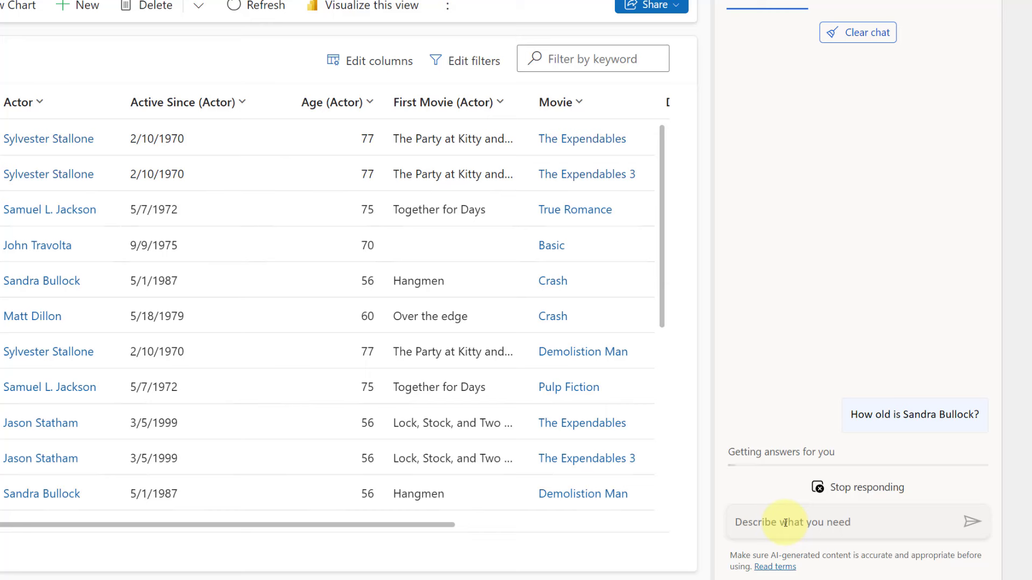
click(322, 106)
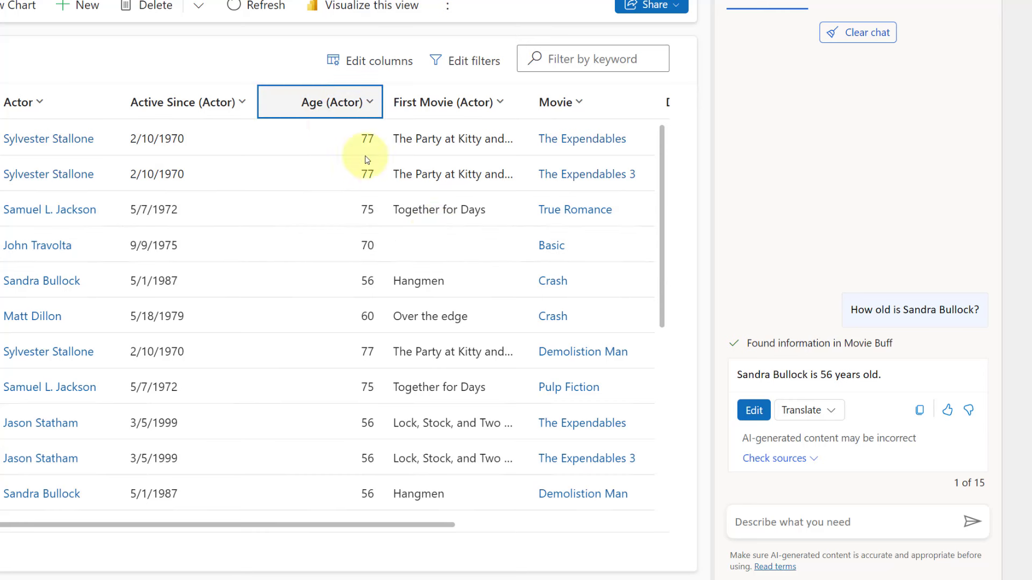
Ask Copilot "Which movies came out between 1992 and 1995?".
click(767, 521)
text(Which movies cam)
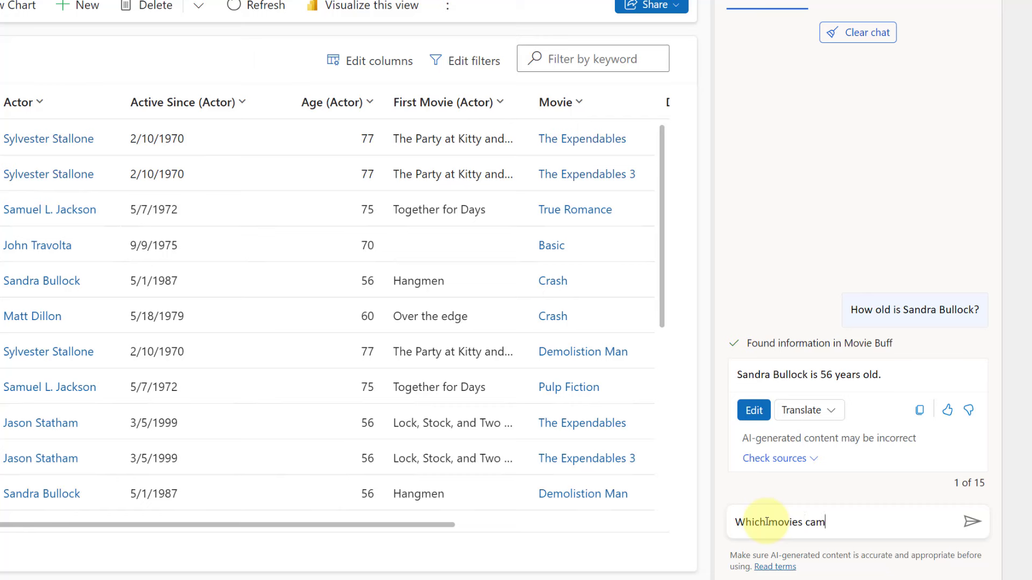
text(e out between 1992 and 1995?)
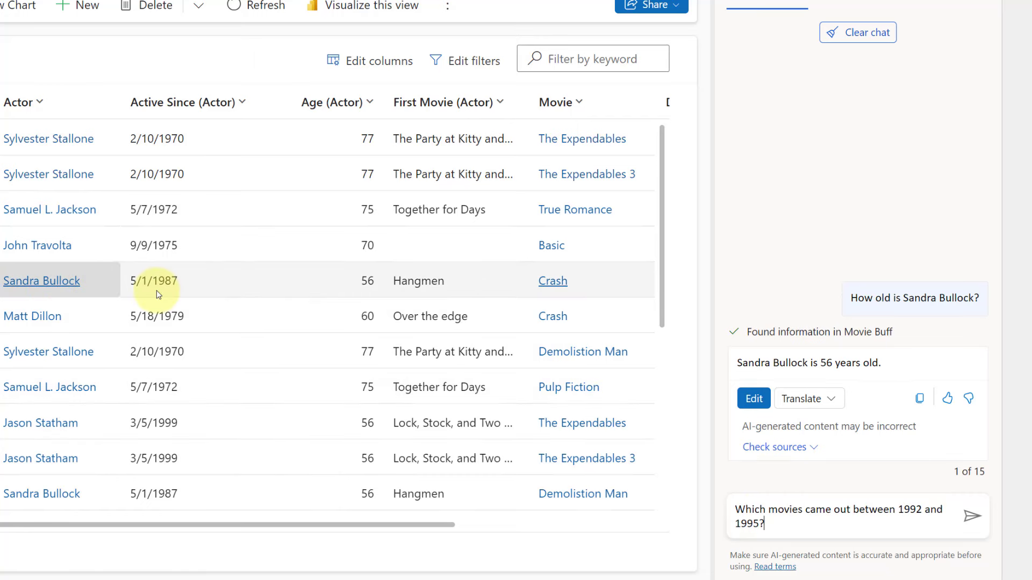
key(Return)
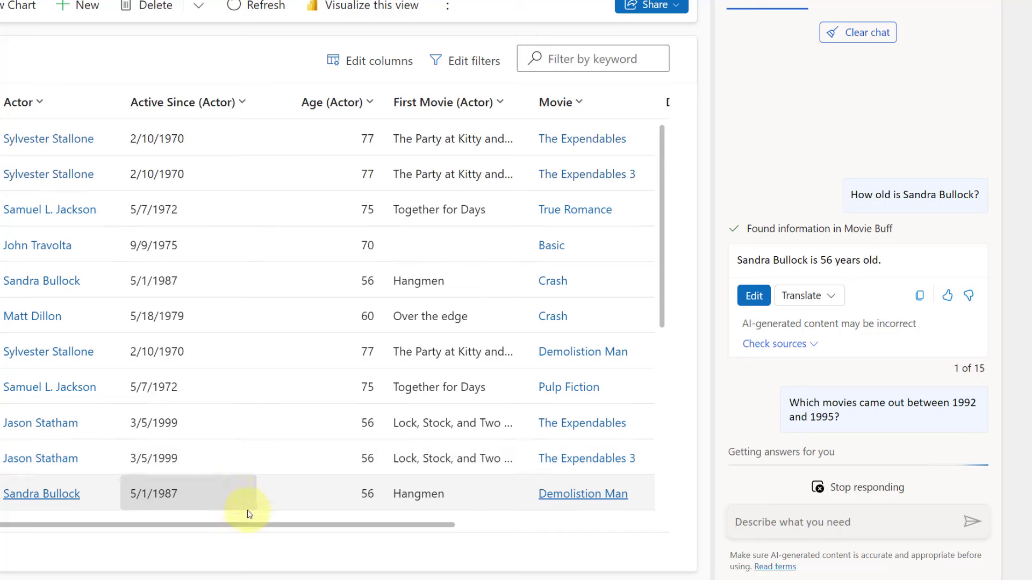
Sort the Active Roles list by movie release date in descending order and look through the 1990s releases.
drag(247, 525, 468, 525)
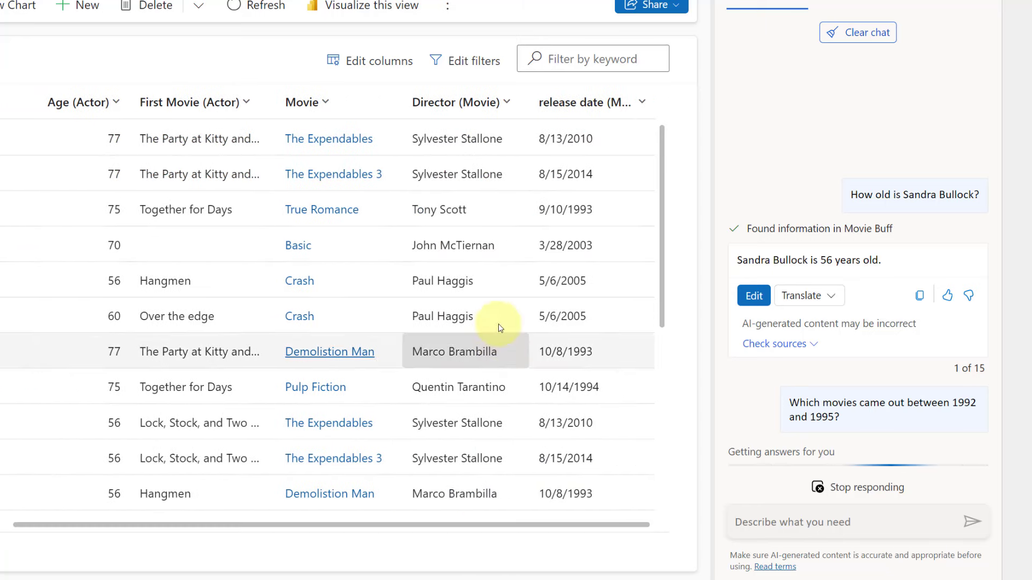
click(647, 99)
click(603, 166)
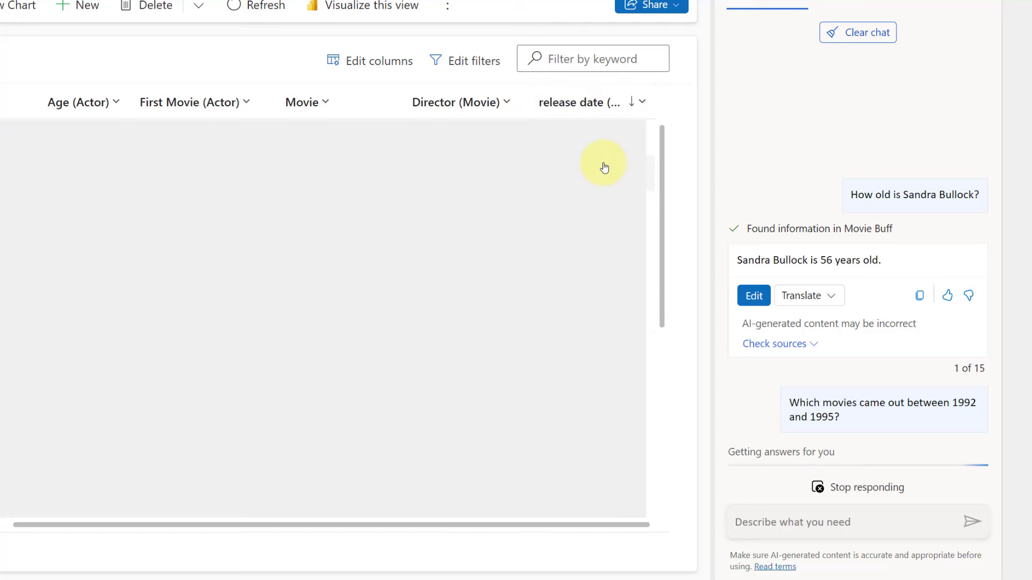
scroll(575, 234, down, 5)
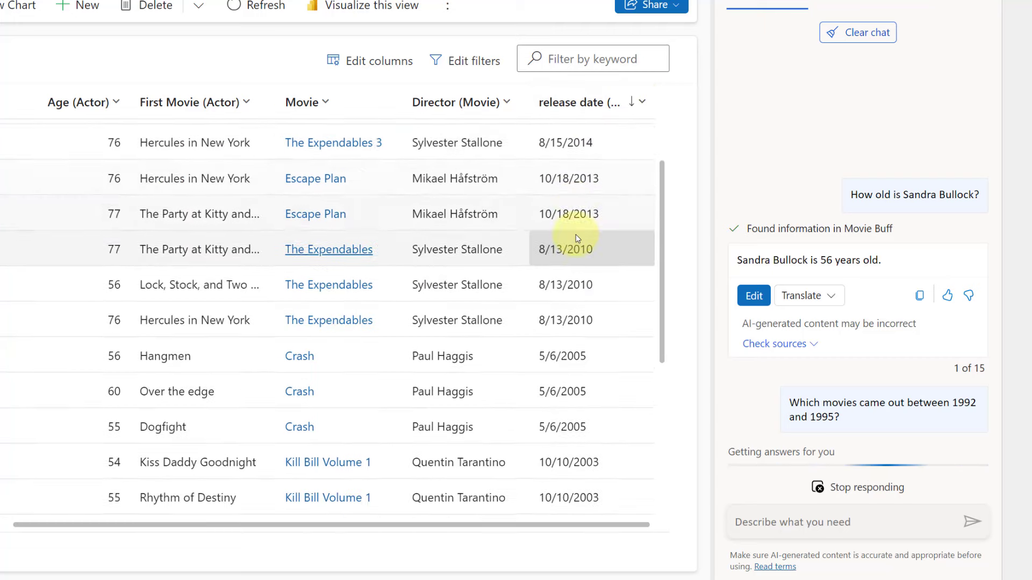
scroll(575, 234, down, 2)
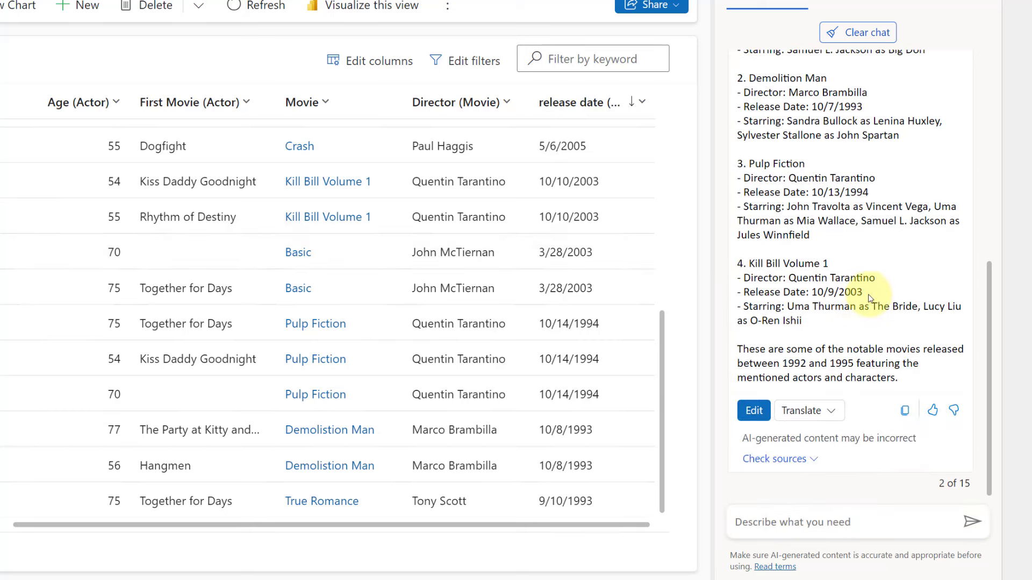
Review the release dates in Copilot's list of movies, highlighting the date given for Kill Bill Volume 1.
drag(871, 296, 808, 293)
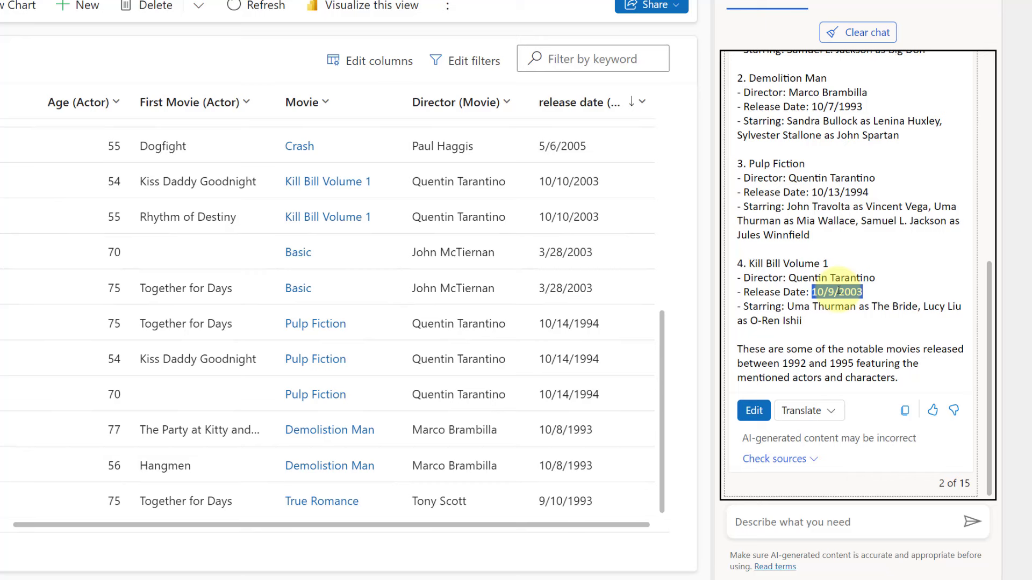
scroll(841, 290, up, 2)
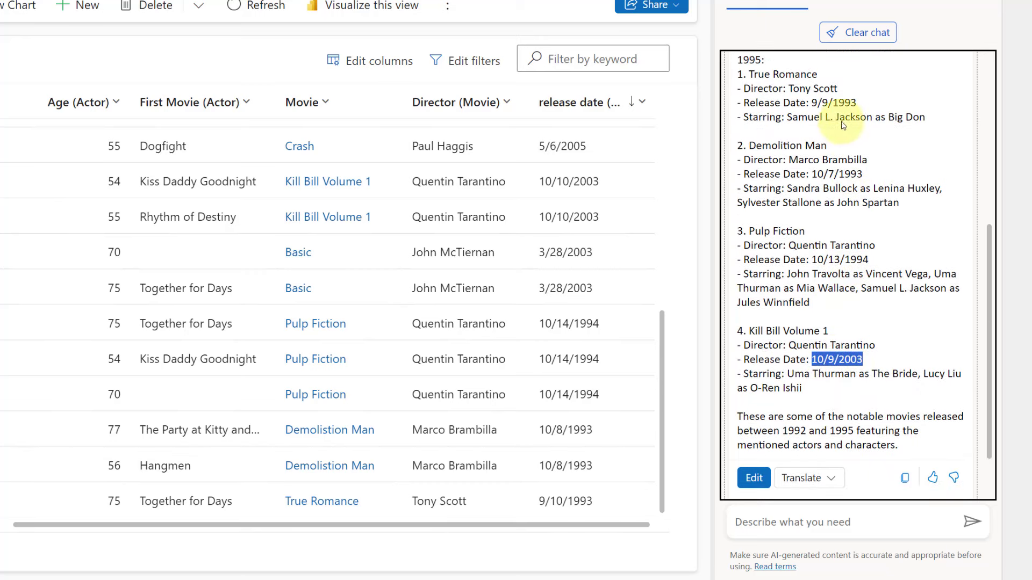
scroll(847, 129, up, 2)
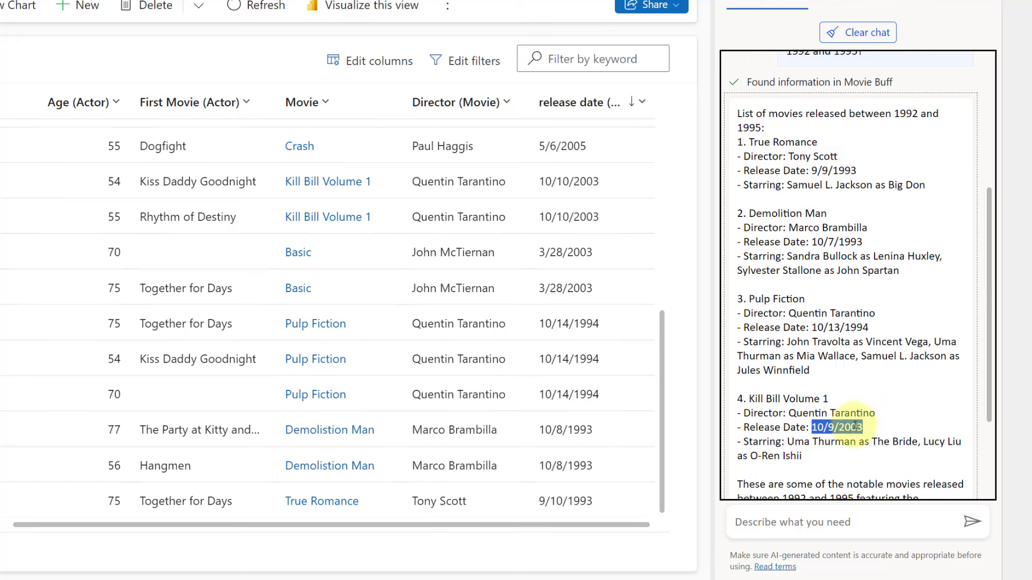
scroll(859, 427, down, 4)
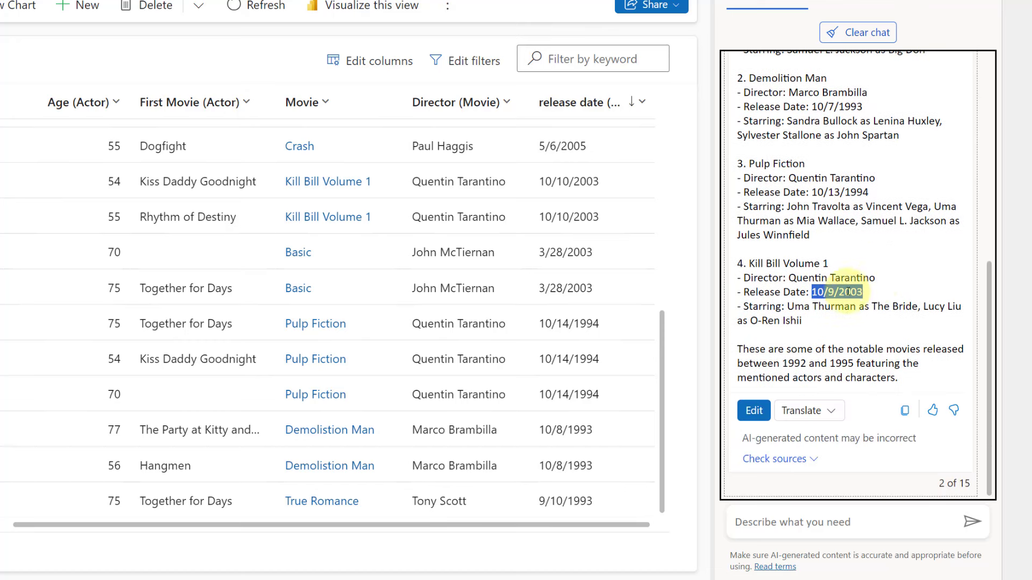
Ask Copilot "Who played in demolition man?" and compare the answer with the character and actor names in the roles list.
click(827, 524)
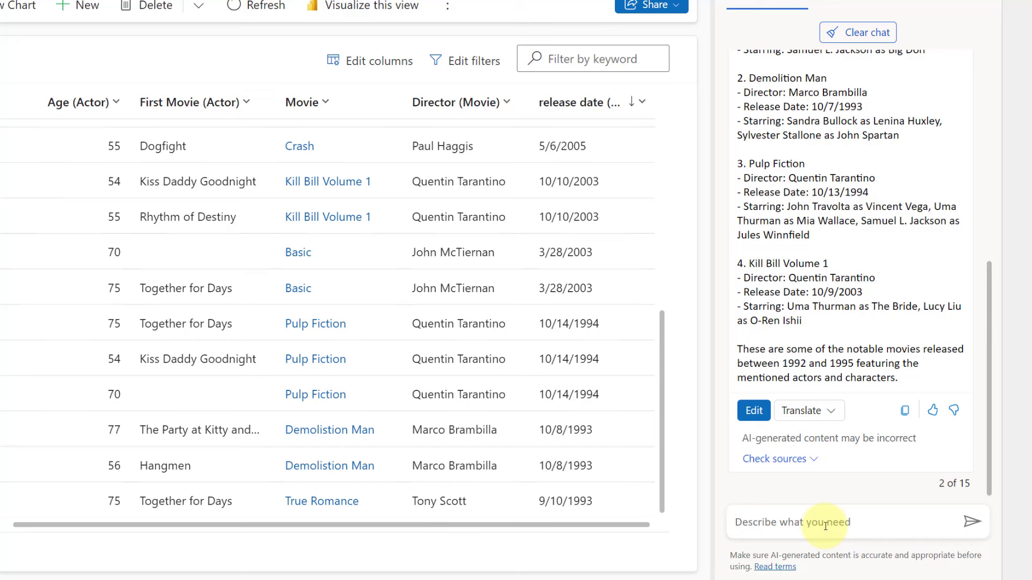
text(Who played in demolition man?)
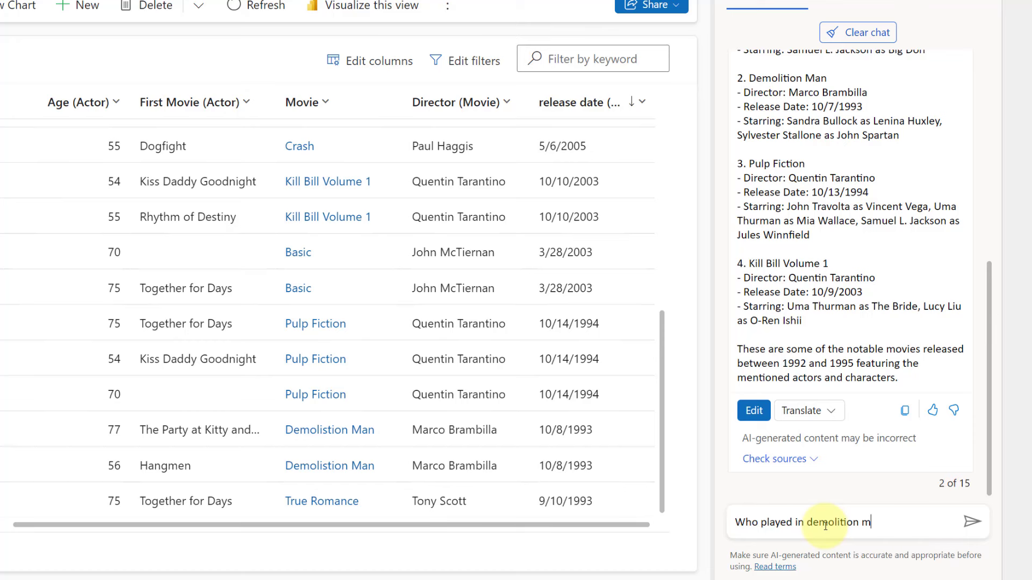
key(Return)
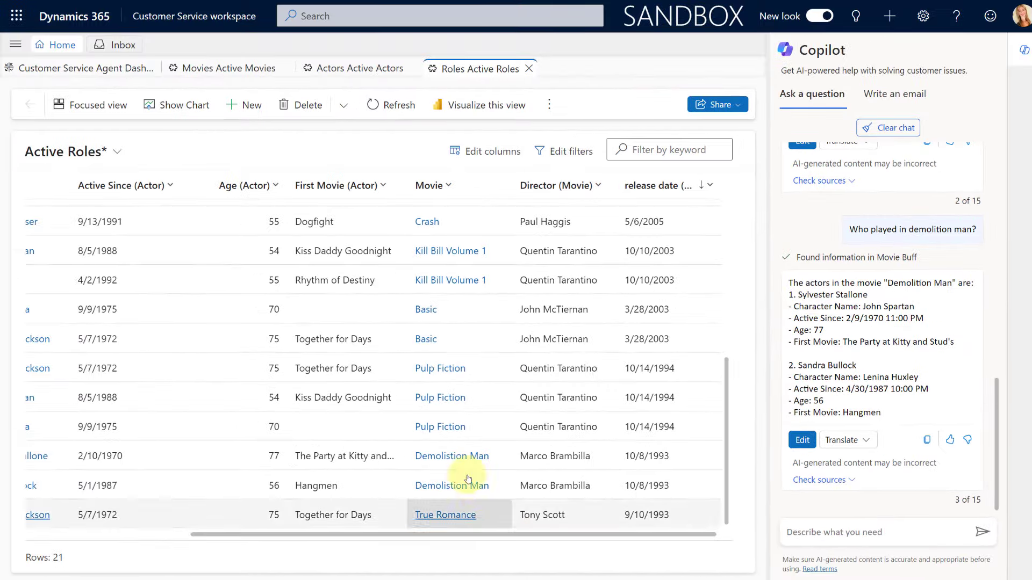
drag(427, 534, 266, 534)
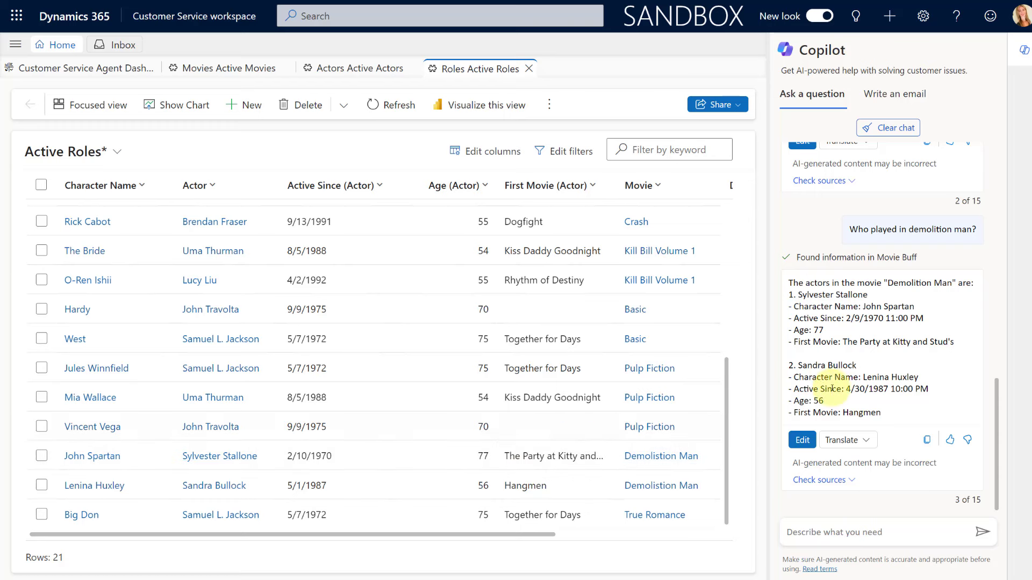
Ask Copilot "What is the name of the first movie Sandra Bullock played in?".
click(825, 535)
text(What is the name of the first movie Sandra Bullock played in?)
key(Return)
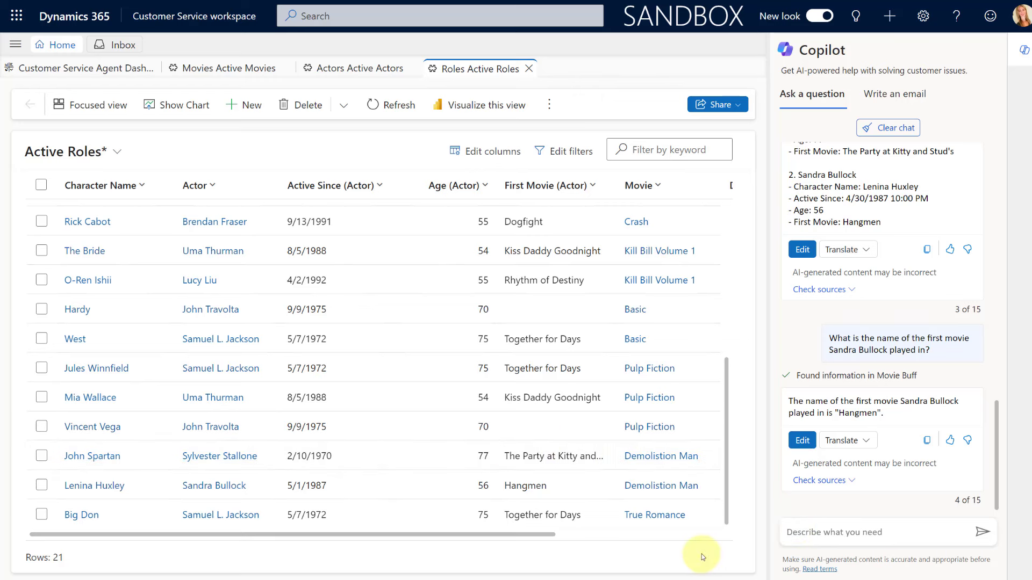
text(r play in?)
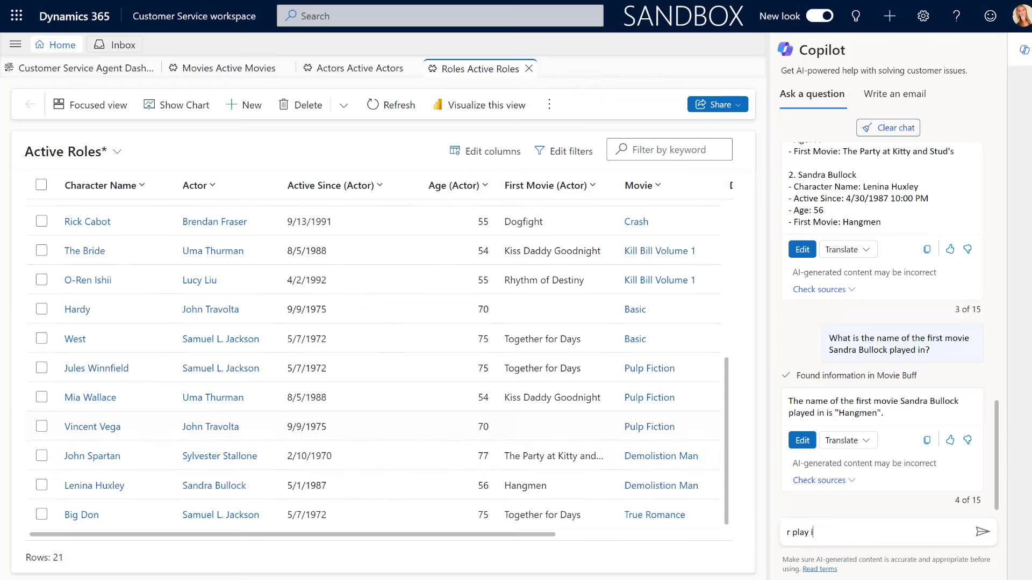
key(Return)
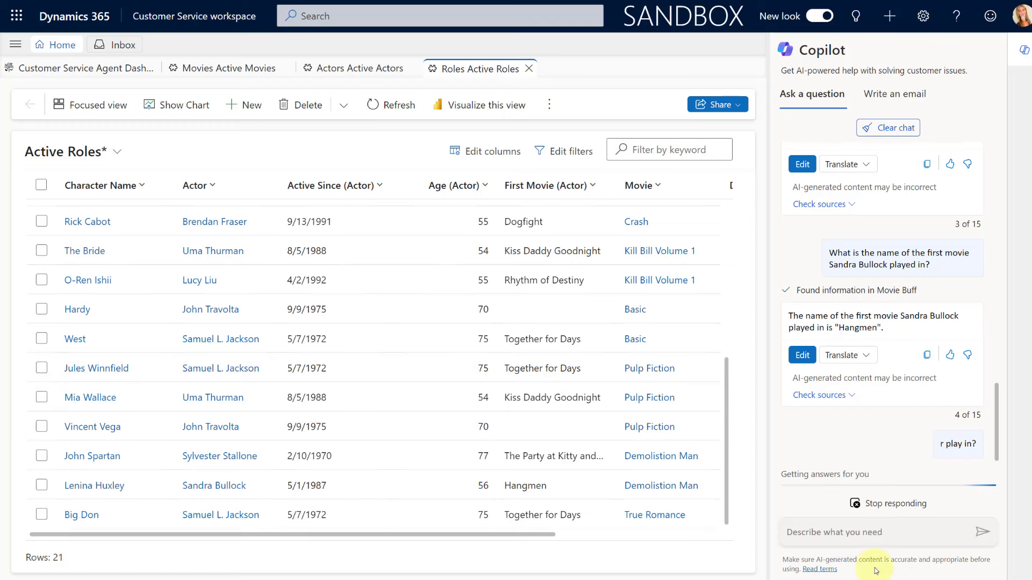
click(898, 506)
Ask Copilot "Which movies did Arnold Schwarzenegger play in?".
click(822, 532)
text(Which movies did Arnold Schwarzenegger play in?)
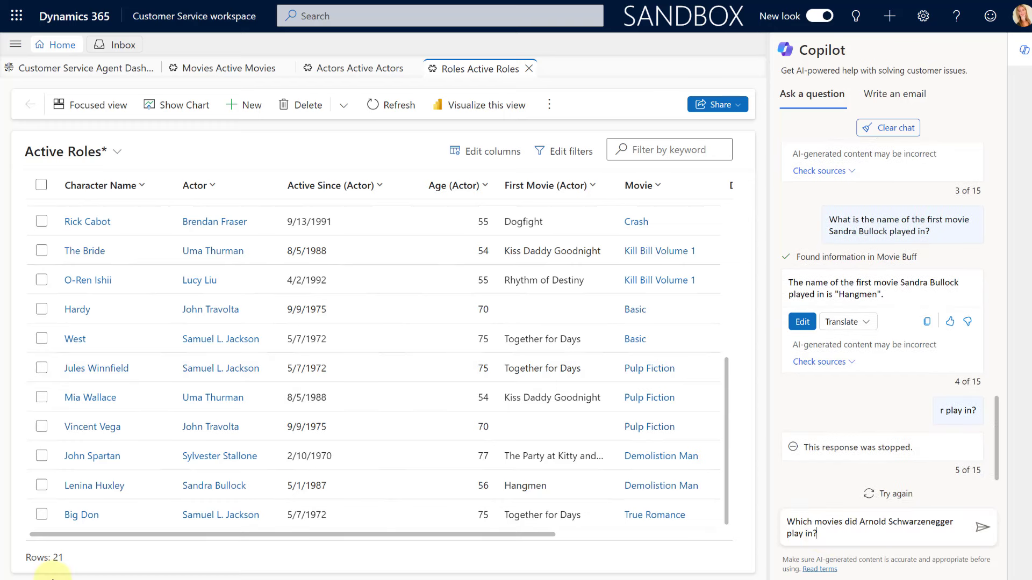
key(Return)
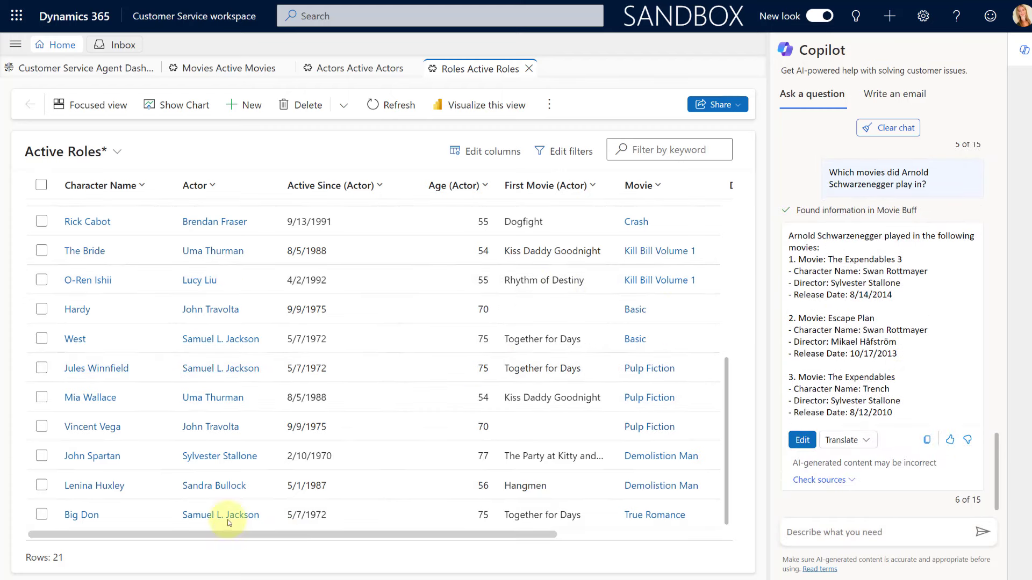
Filter the Active Roles list to show only roles whose actor equals Arnold Schwarzenegger.
click(212, 185)
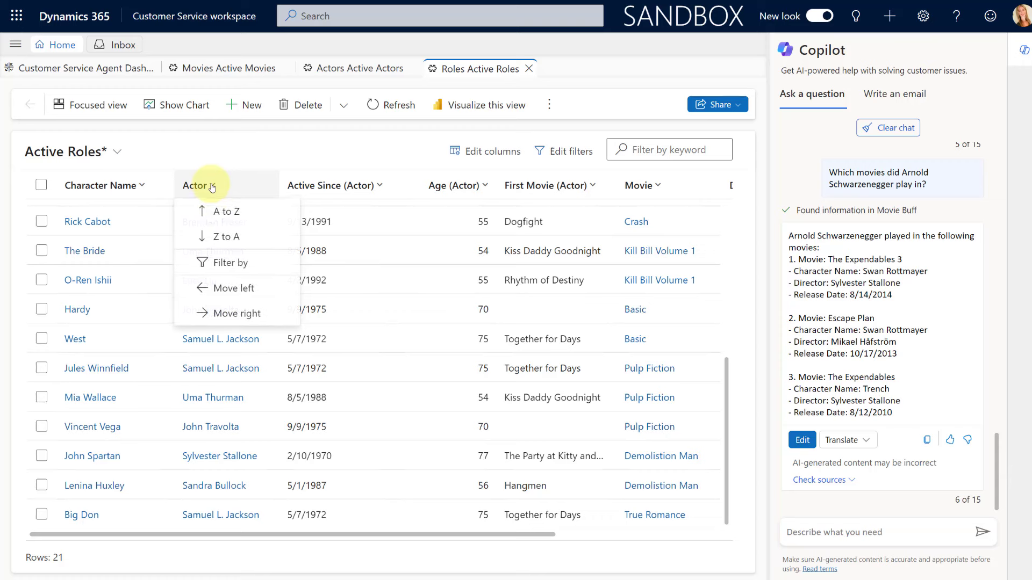
click(231, 263)
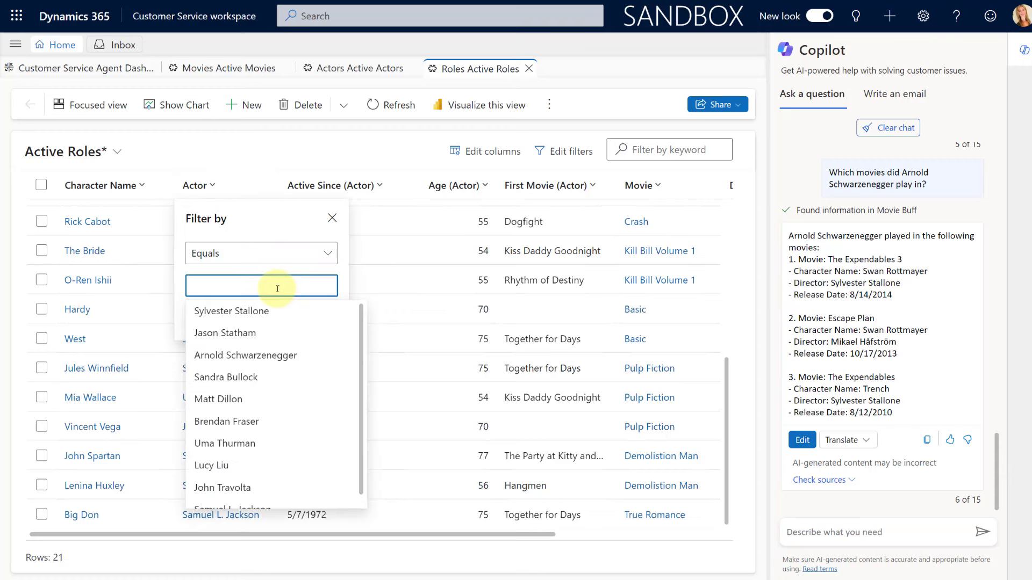
click(276, 355)
click(244, 340)
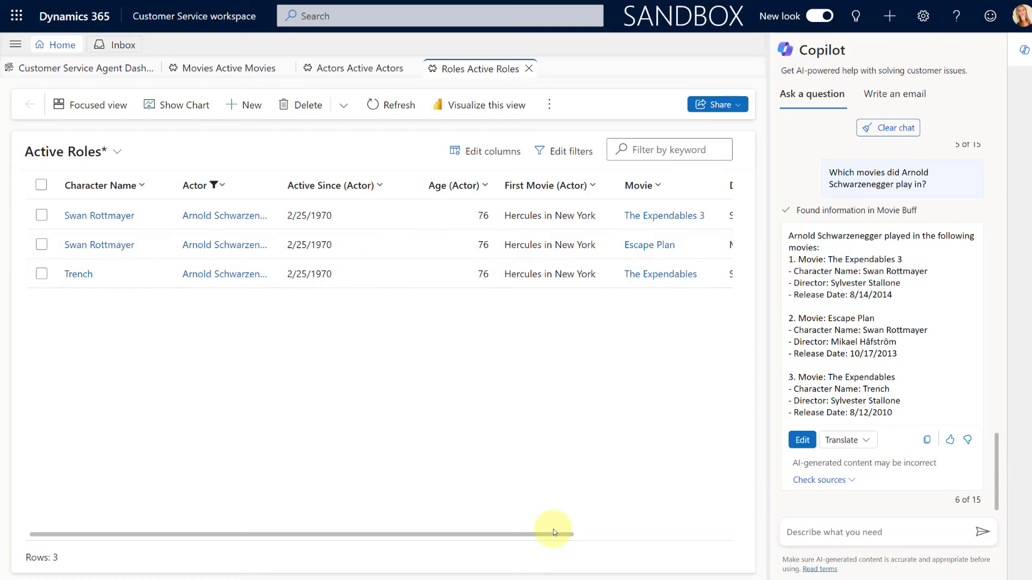
Compare the character names, movies and directors in the filtered roles list with Copilot's answer.
drag(554, 529, 557, 530)
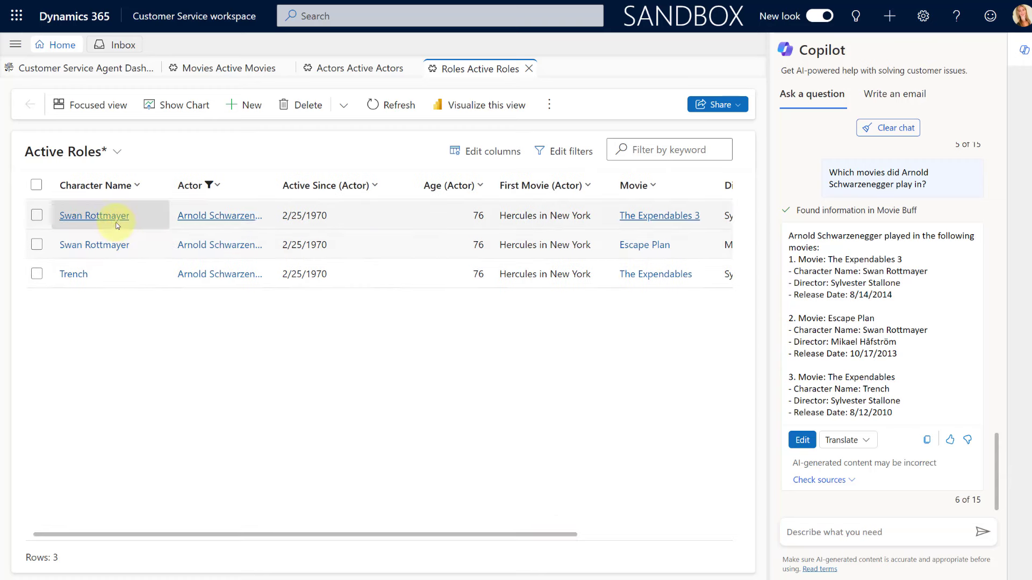
drag(453, 533, 505, 534)
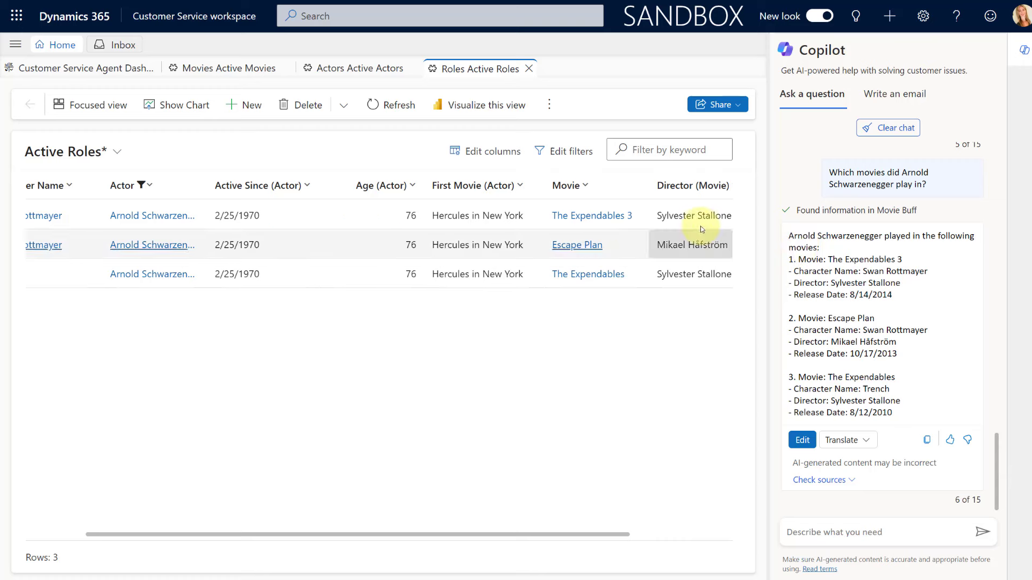
drag(383, 537, 66, 337)
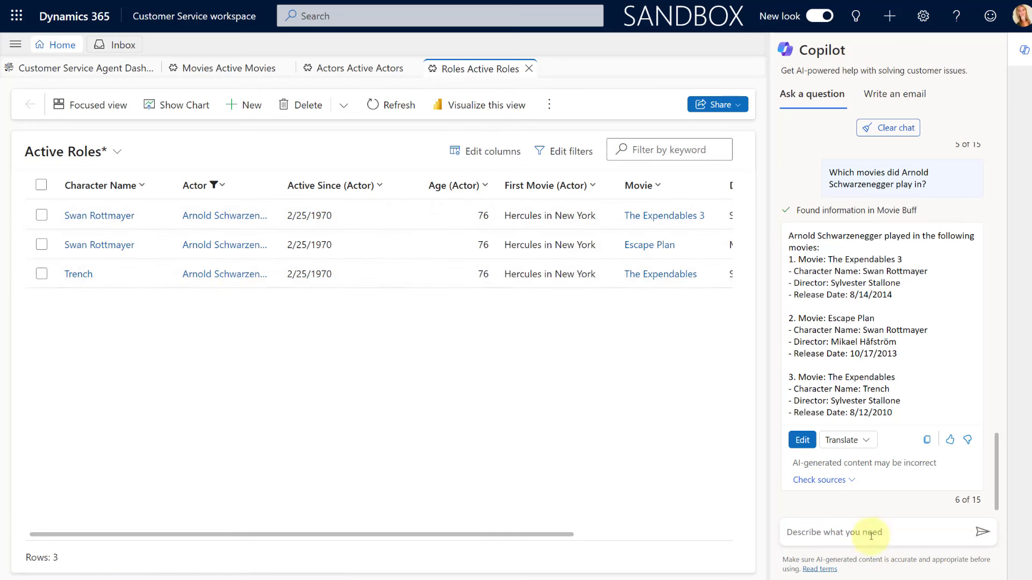
Ask Copilot "Who directed Pulp Fiction?".
click(567, 152)
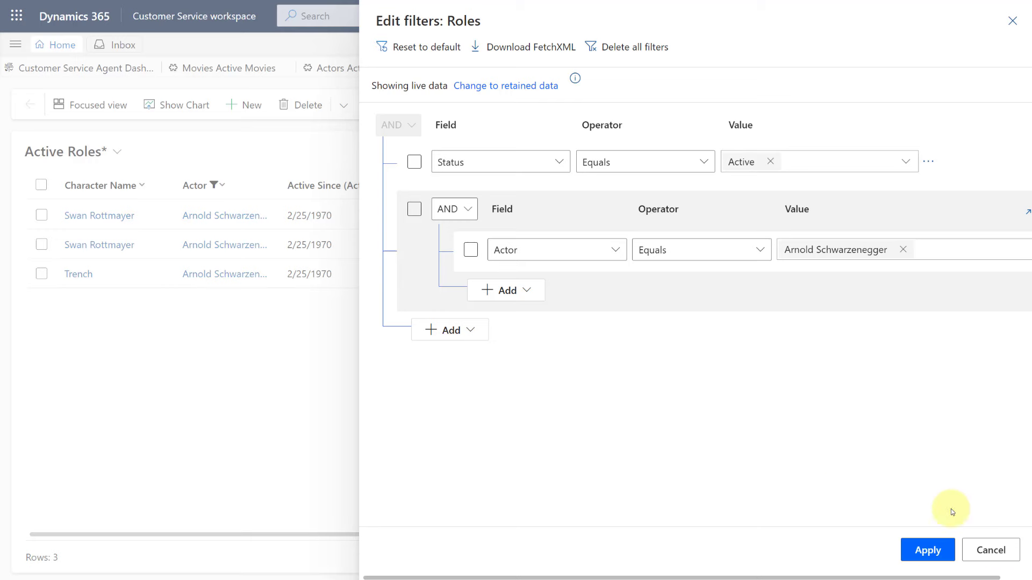
click(991, 550)
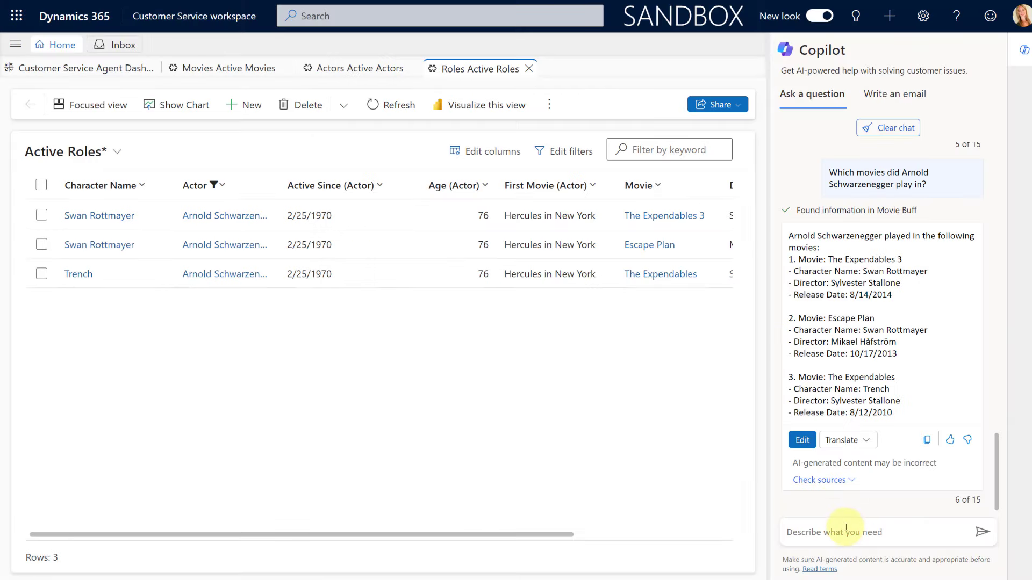
text(Who directed Pulp Fiction?)
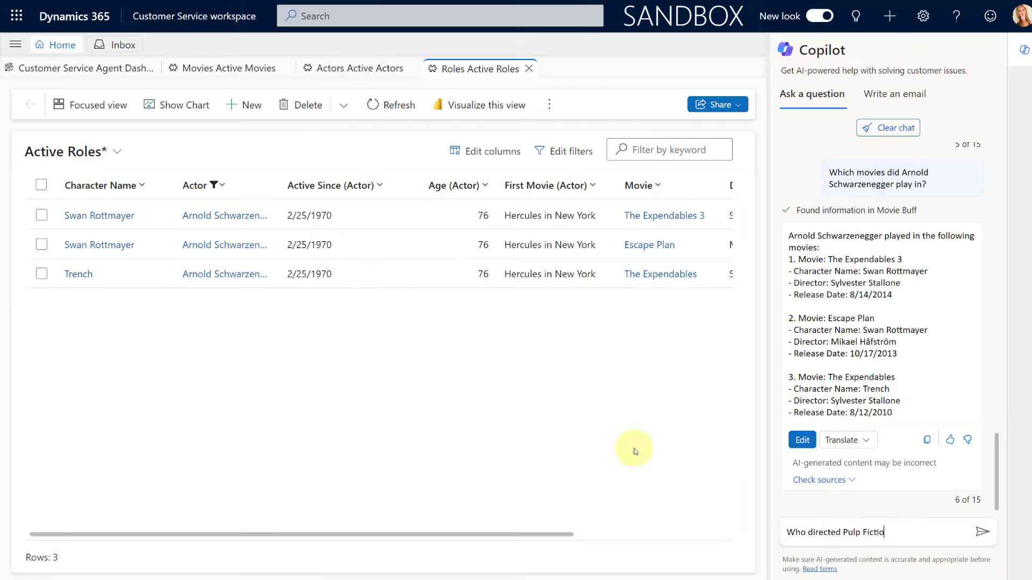
key(Return)
Clear the actor filter from the Active Roles list and look up the director of Pulp Fiction.
click(220, 185)
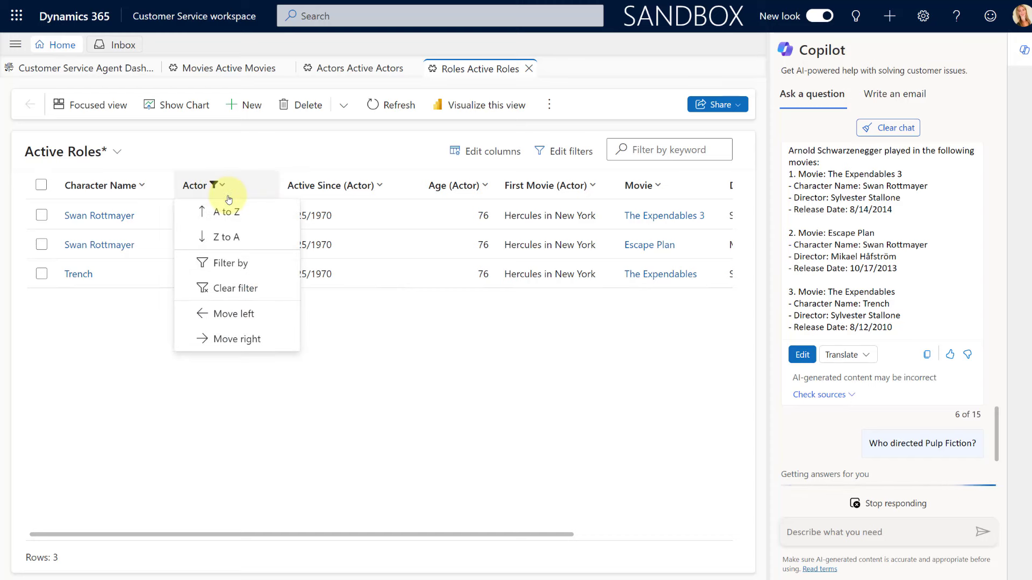
click(236, 286)
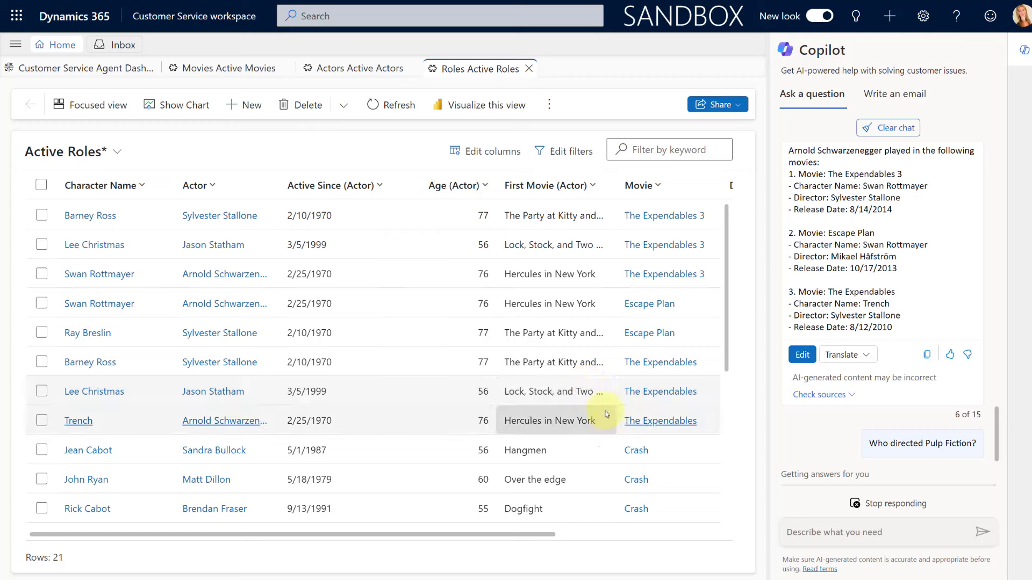
scroll(616, 420, down, 5)
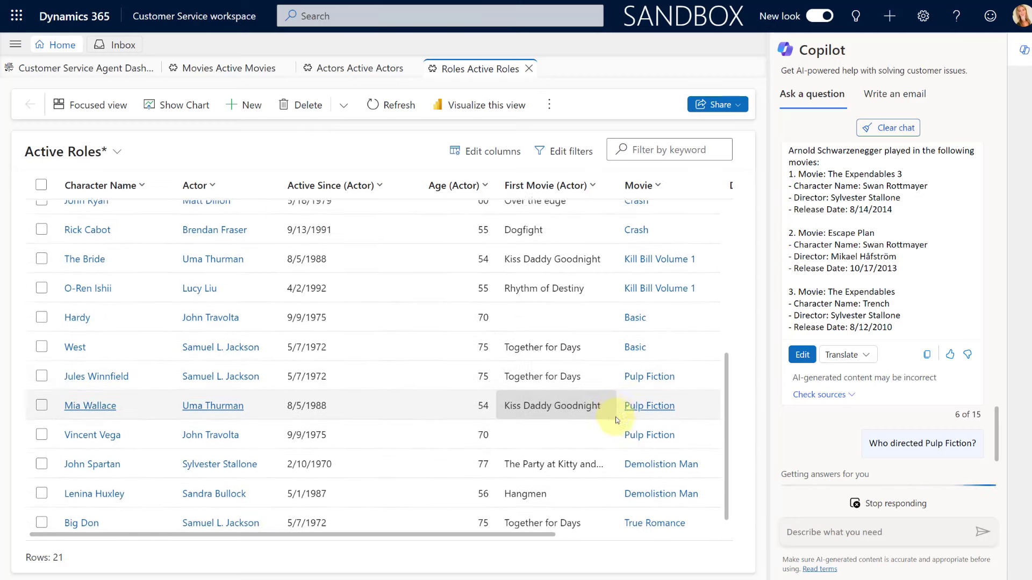
drag(517, 536, 682, 533)
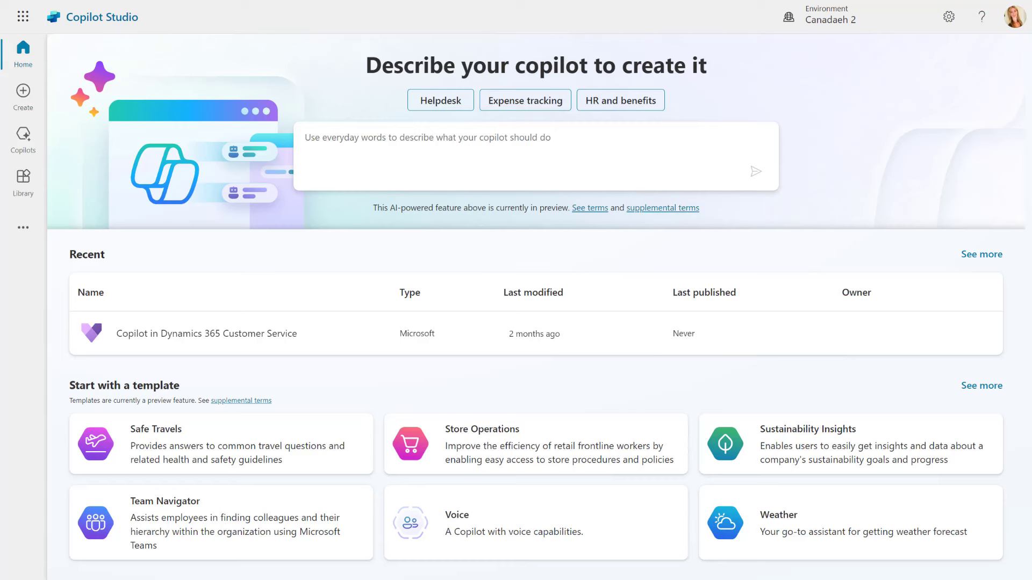
In the Copilot Studio library, add a new item of type Prompt that extends Copilot in Dynamics 365 Customer Service.
click(22, 176)
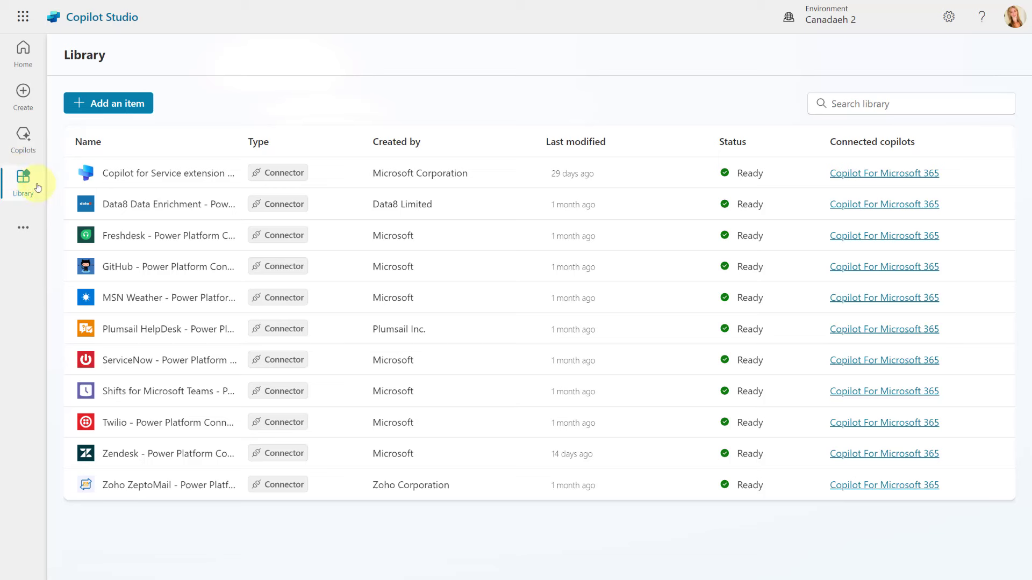
click(122, 105)
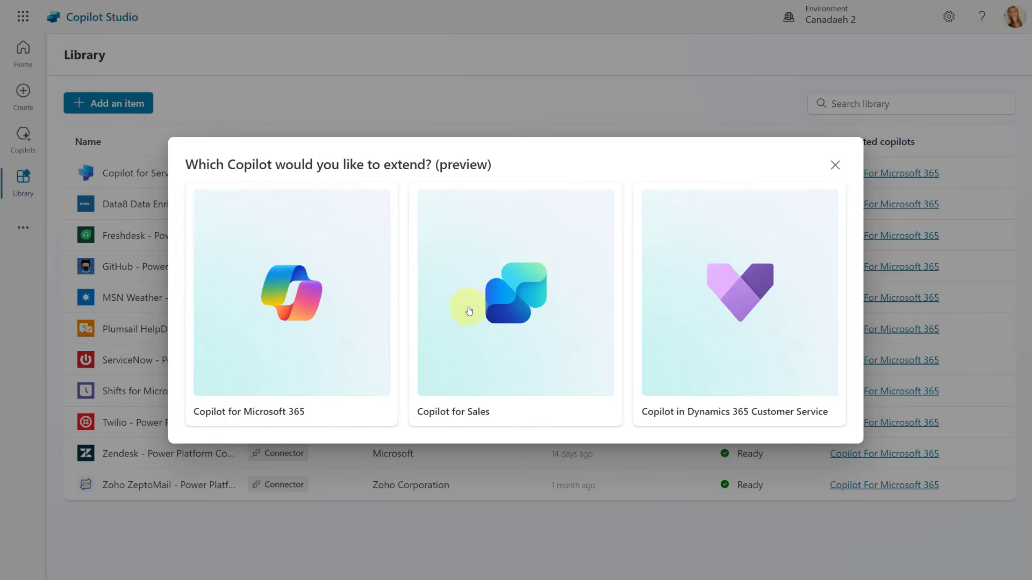
click(738, 284)
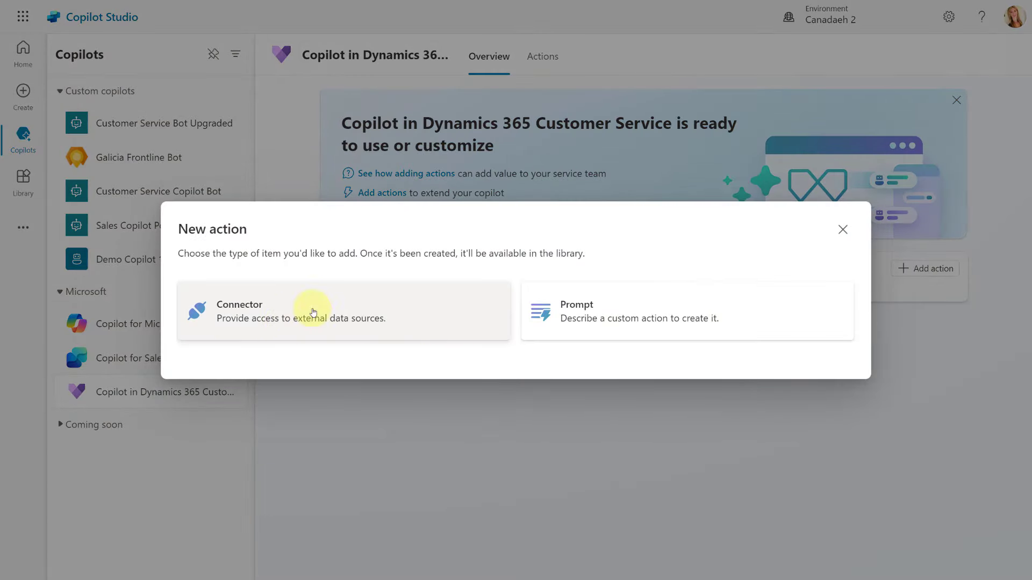
click(607, 313)
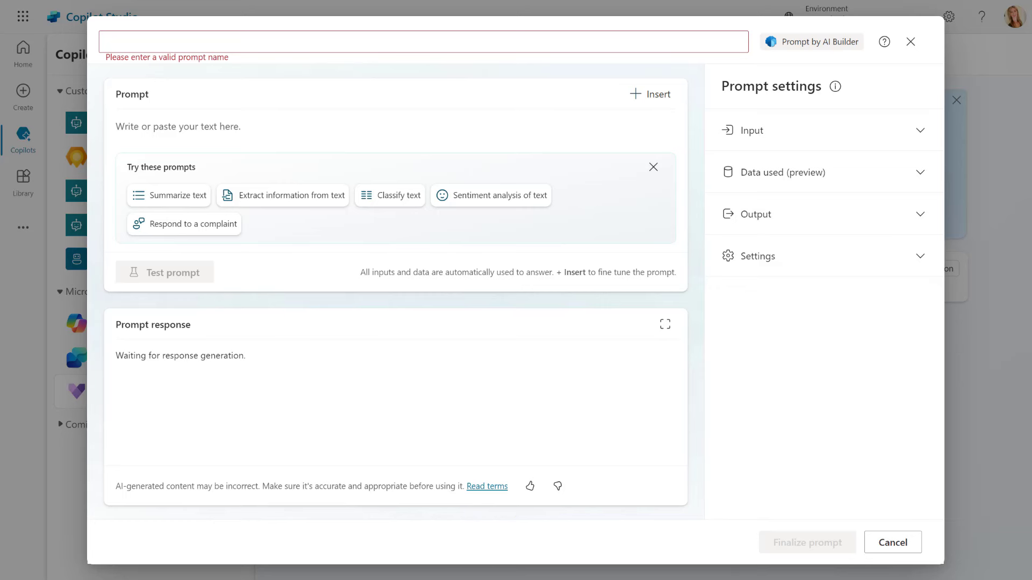
Name the prompt Movie Buff and enter its text "You are a movie buff that answers questions on the following query:".
click(113, 44)
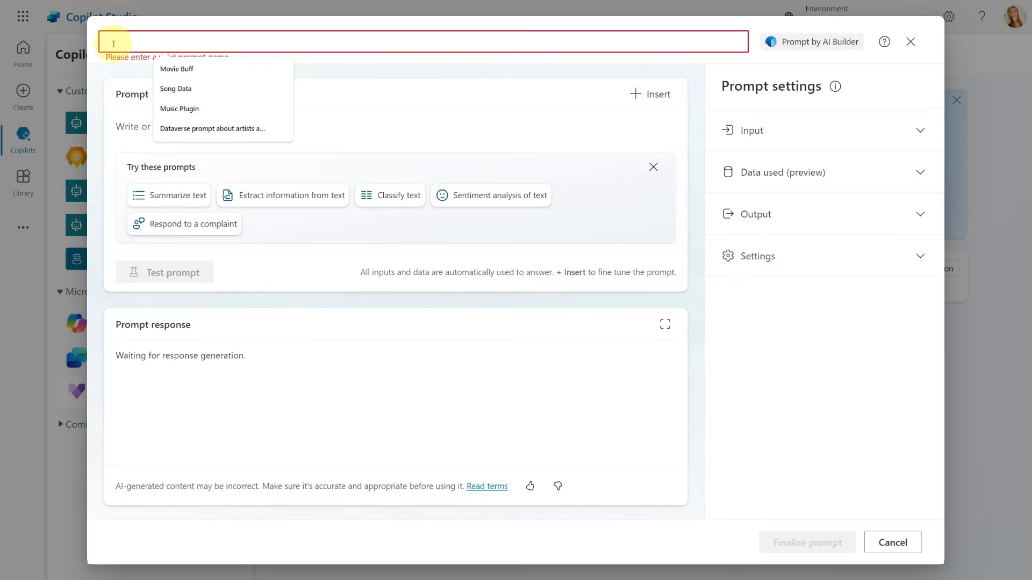
text(Movie Buff)
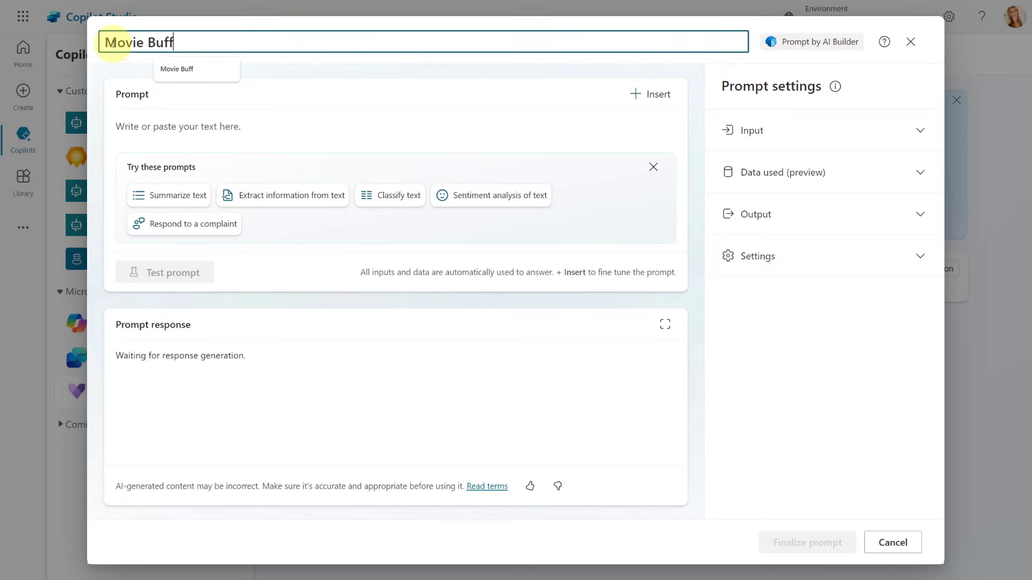
click(135, 127)
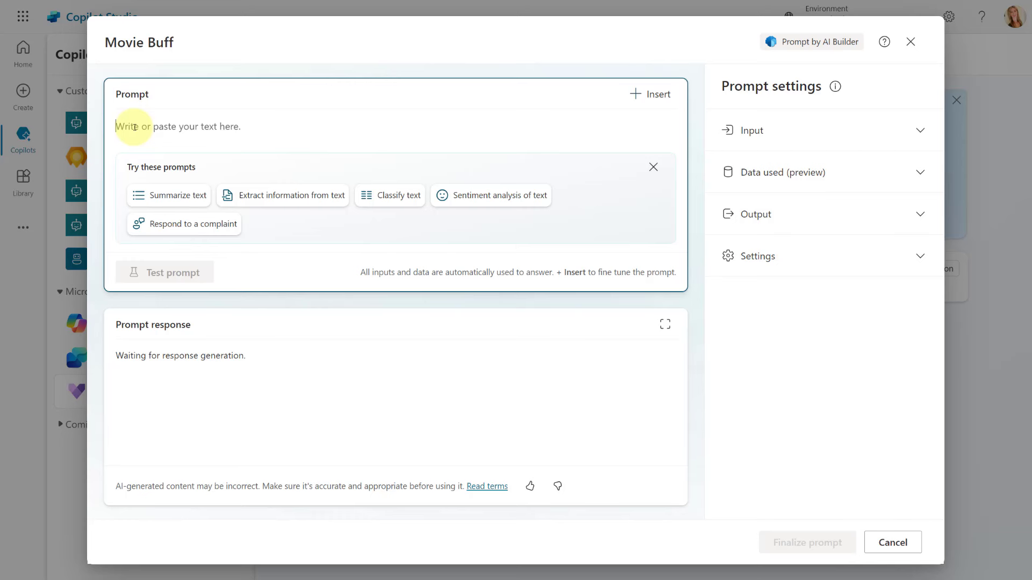
text(You are a movie buff that answers questions on the following query:)
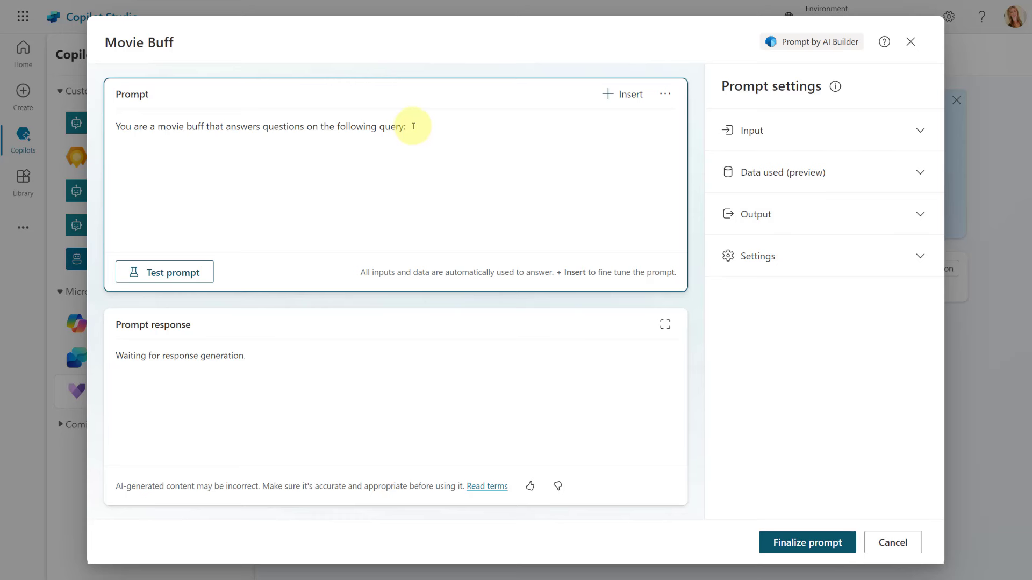
Add a prompt input named Question and insert it at the end of the prompt text.
click(755, 136)
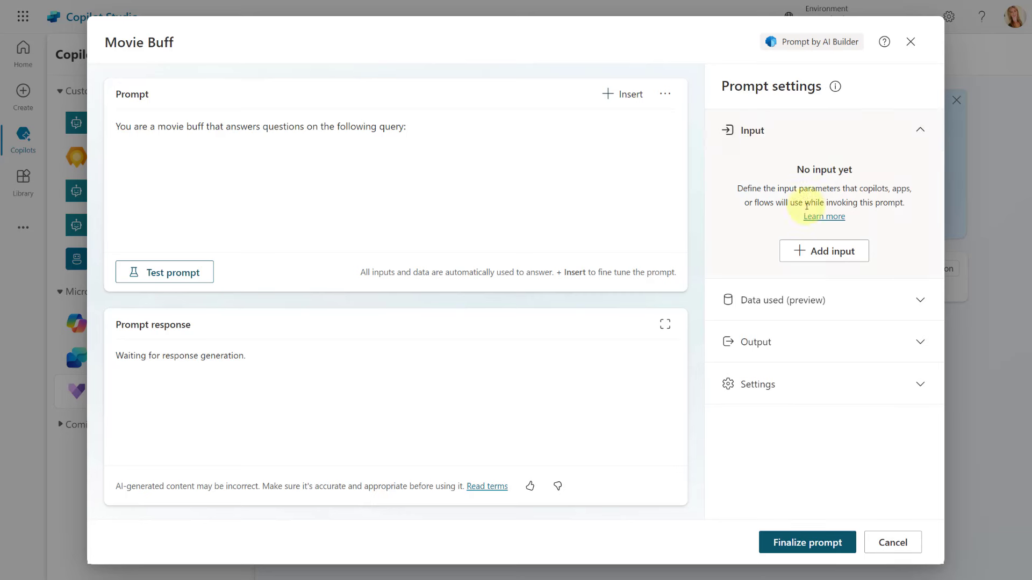
click(823, 253)
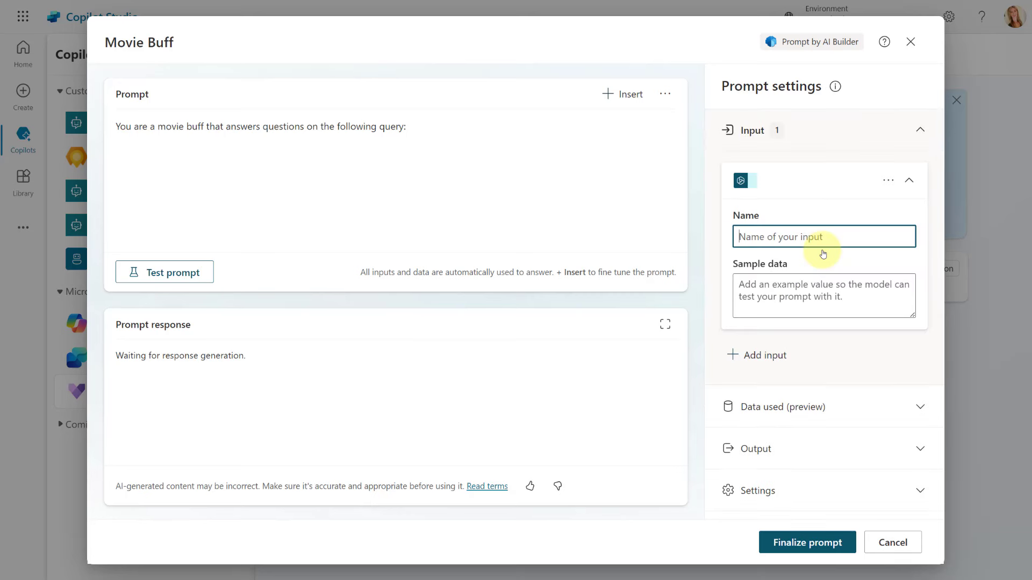
click(808, 237)
text(Question)
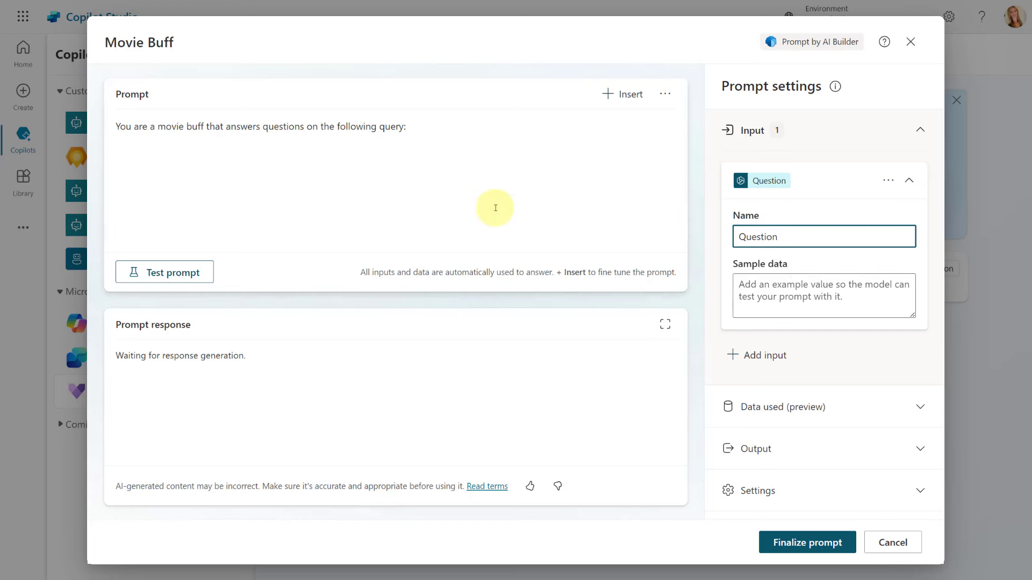
click(632, 95)
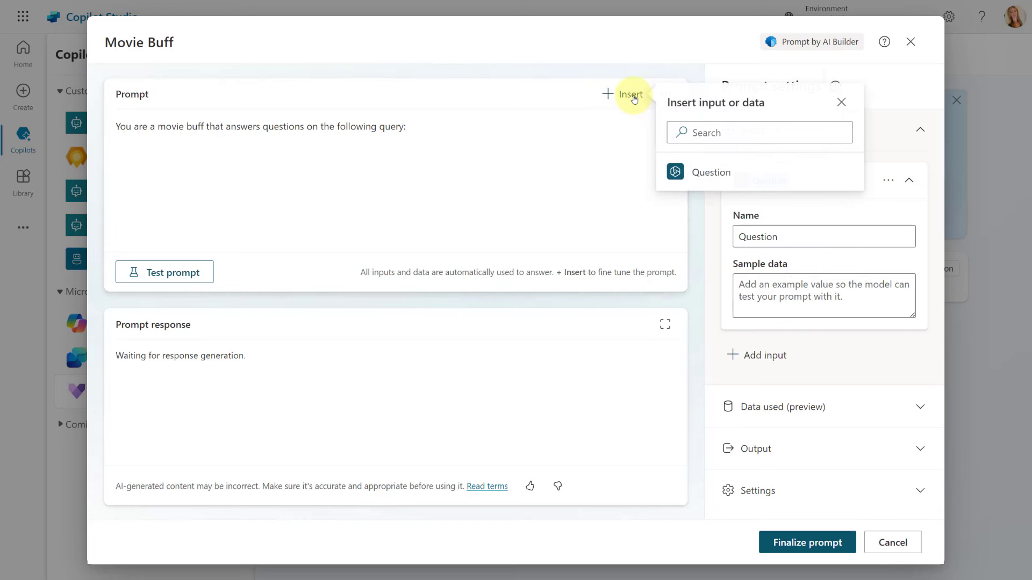
click(703, 170)
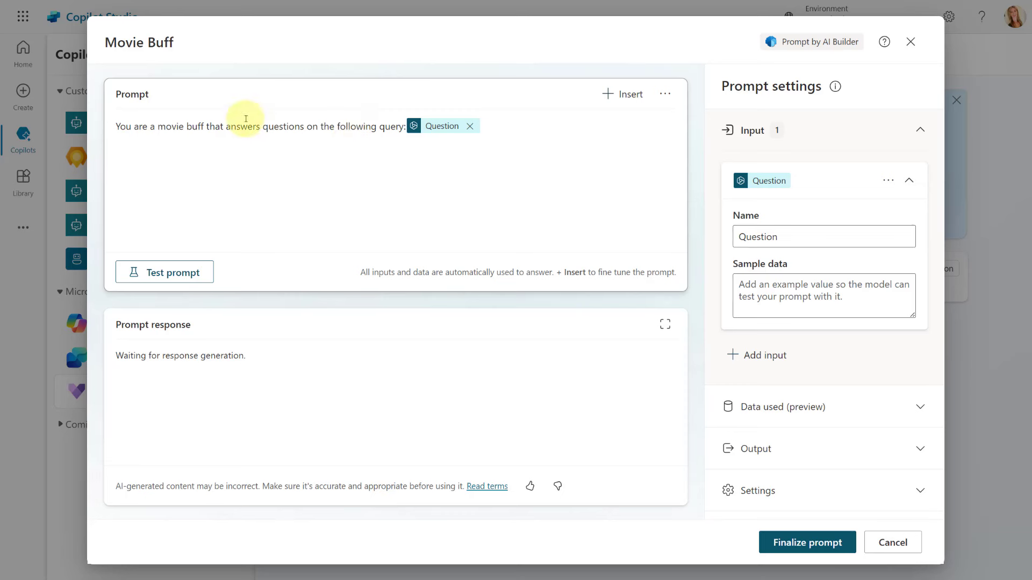
Add a second prompt line: "Your answers should be formatted as a list and you have access to the following data points in your response:".
click(492, 126)
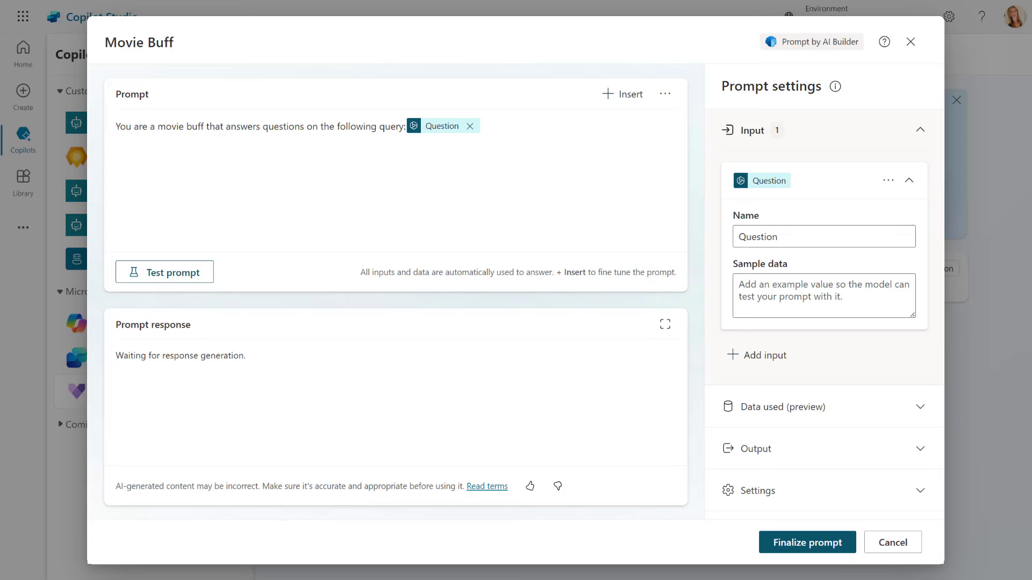
click(516, 121)
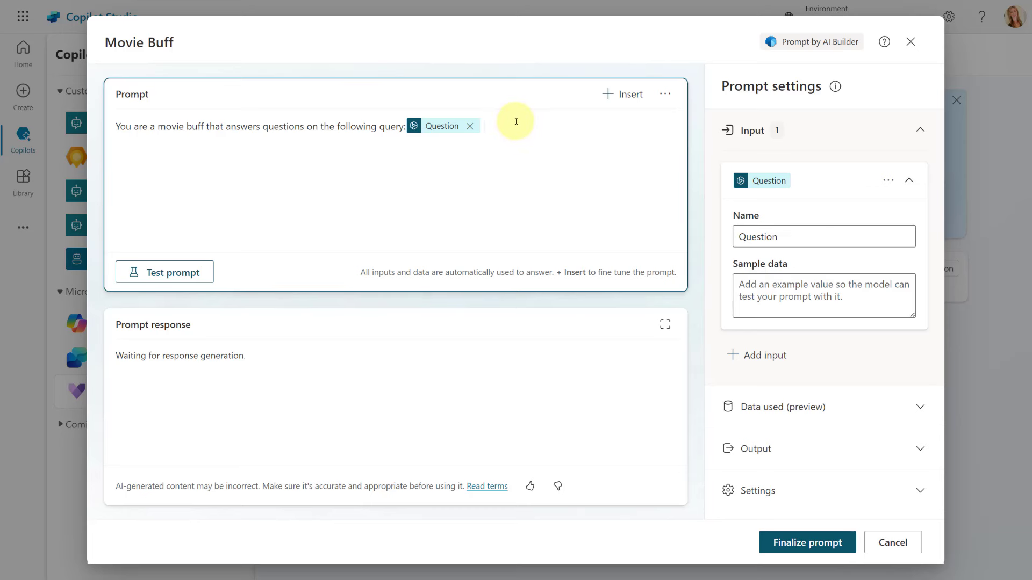
key(Return)
text(Your answers should be formatted as a li)
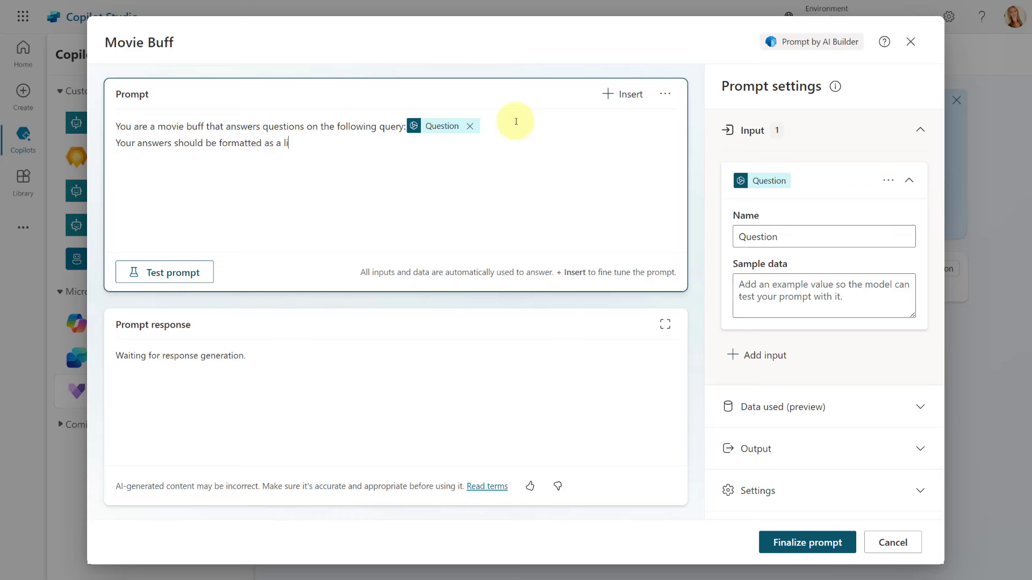
text(st and you have access to the fol)
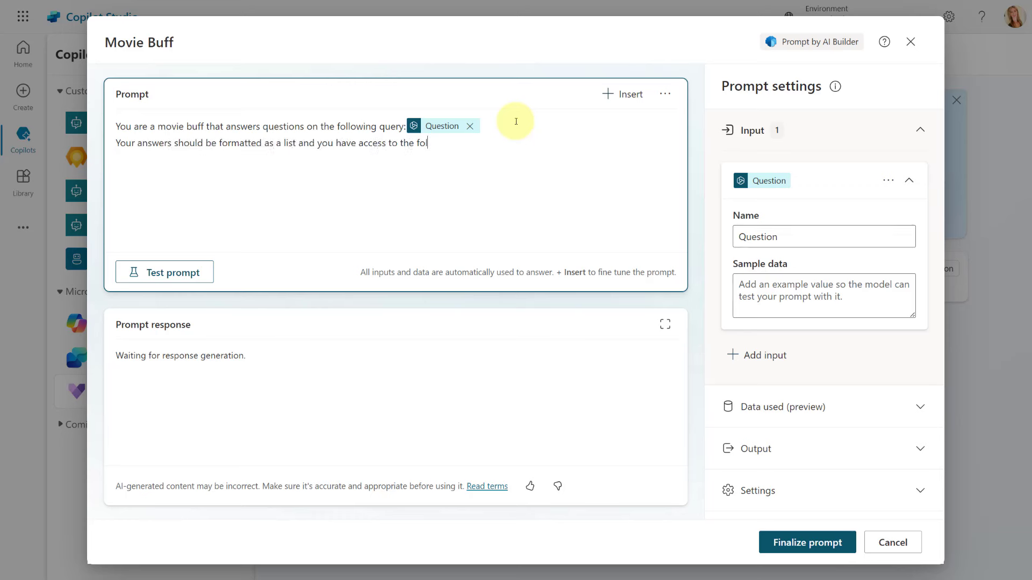
text(lowing data points in your response:)
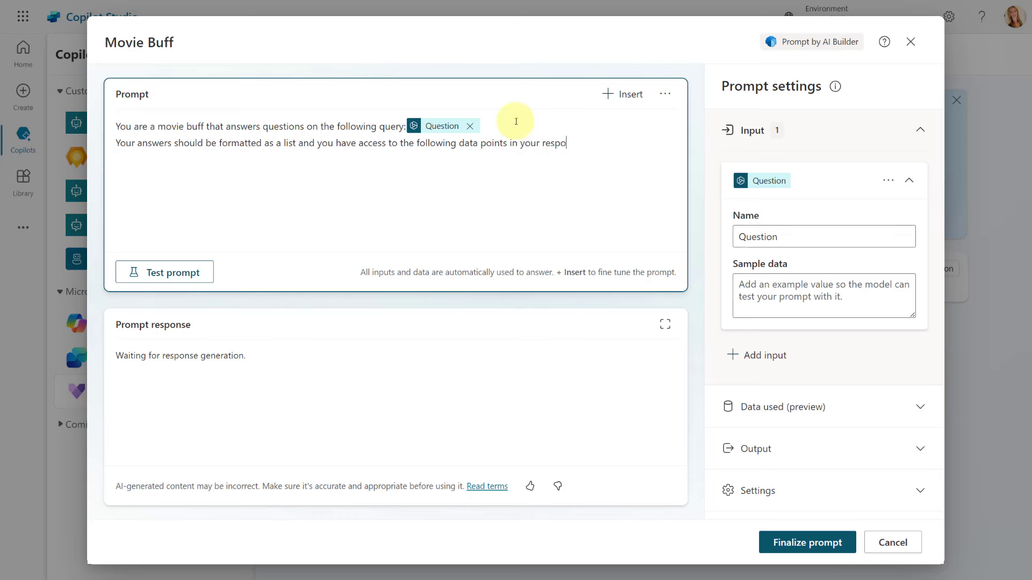
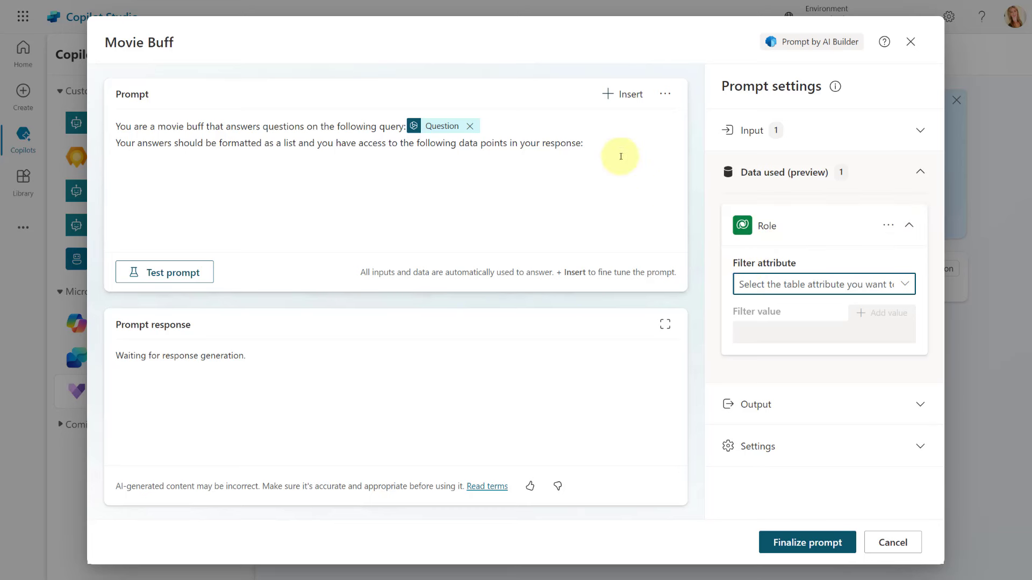
Insert the Role table's Character Name attribute as a data point after the second prompt line.
click(603, 146)
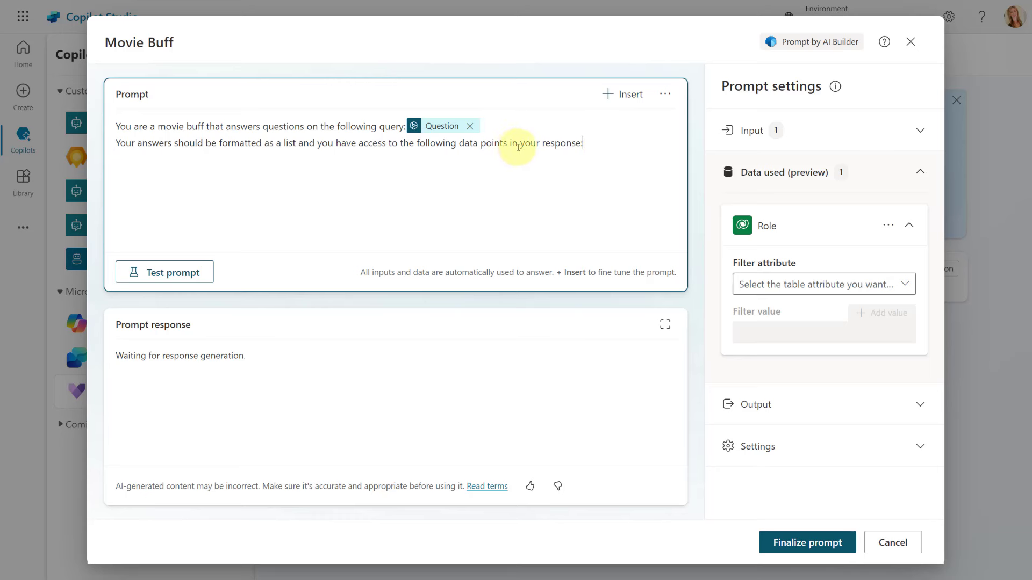
click(629, 95)
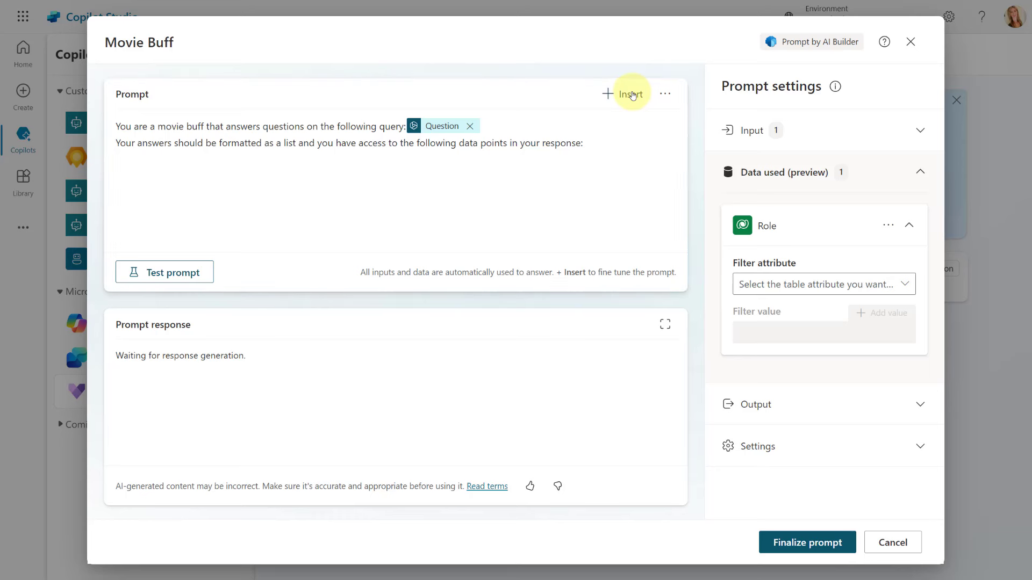
click(698, 198)
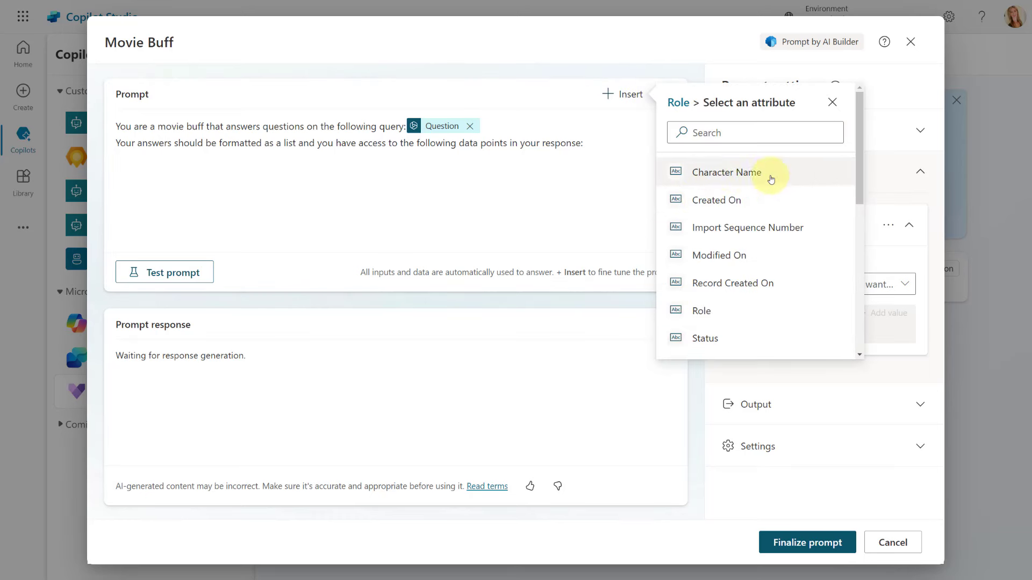
click(722, 172)
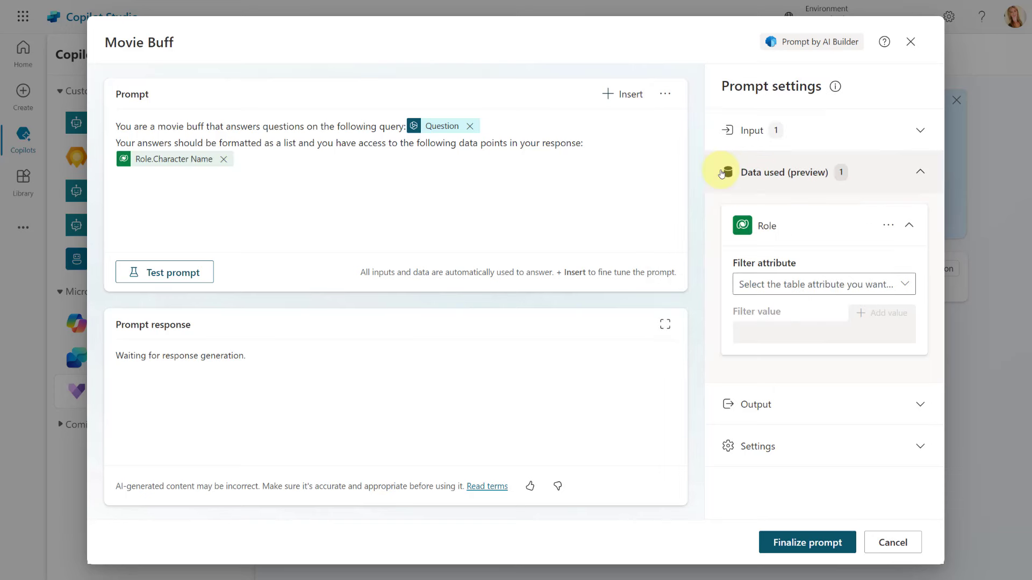
Add the Active Since attribute of the Role table's related Actor (Actor) record to the prompt's data points.
click(625, 95)
click(704, 200)
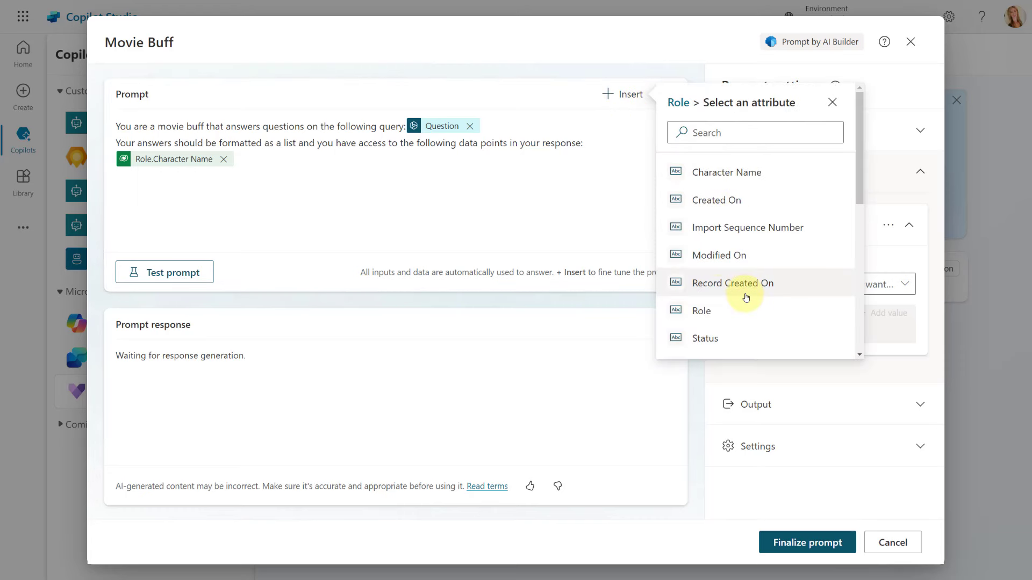
scroll(732, 321, down, 2)
click(716, 338)
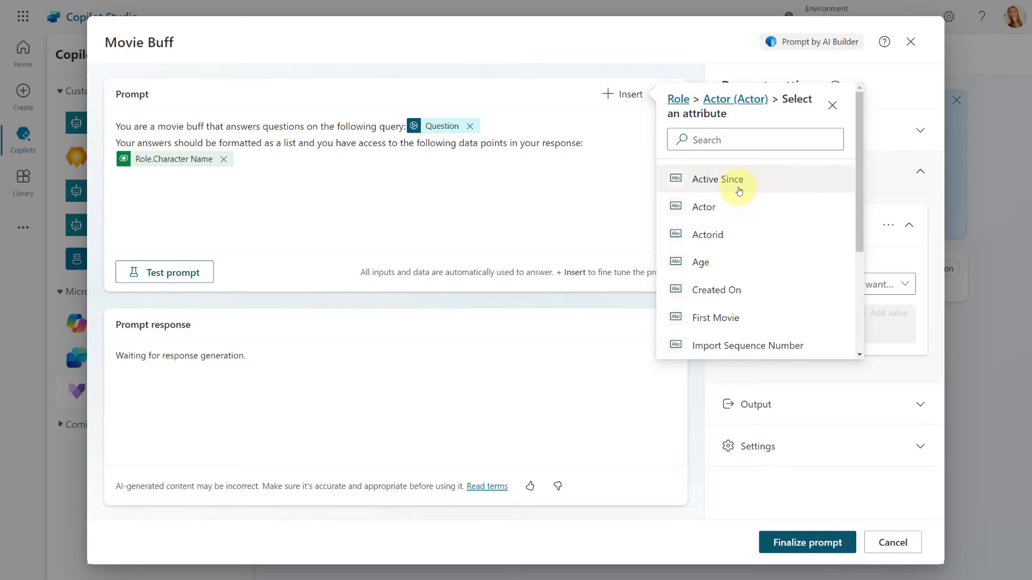
click(732, 181)
Add the Actor attribute from Role's related Actor (Actor) record to the prompt's data points.
click(621, 94)
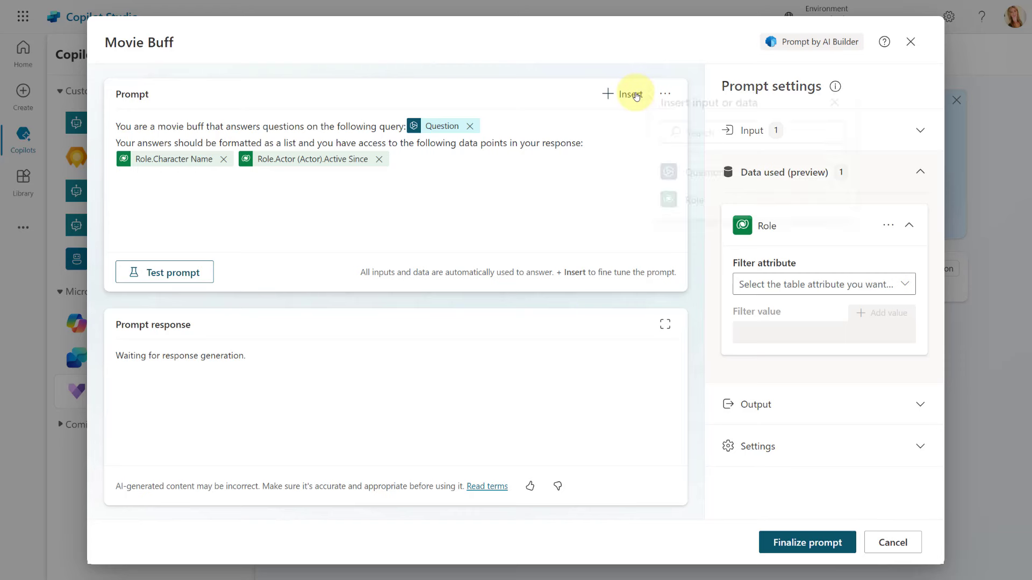
click(715, 204)
scroll(704, 279, down, 3)
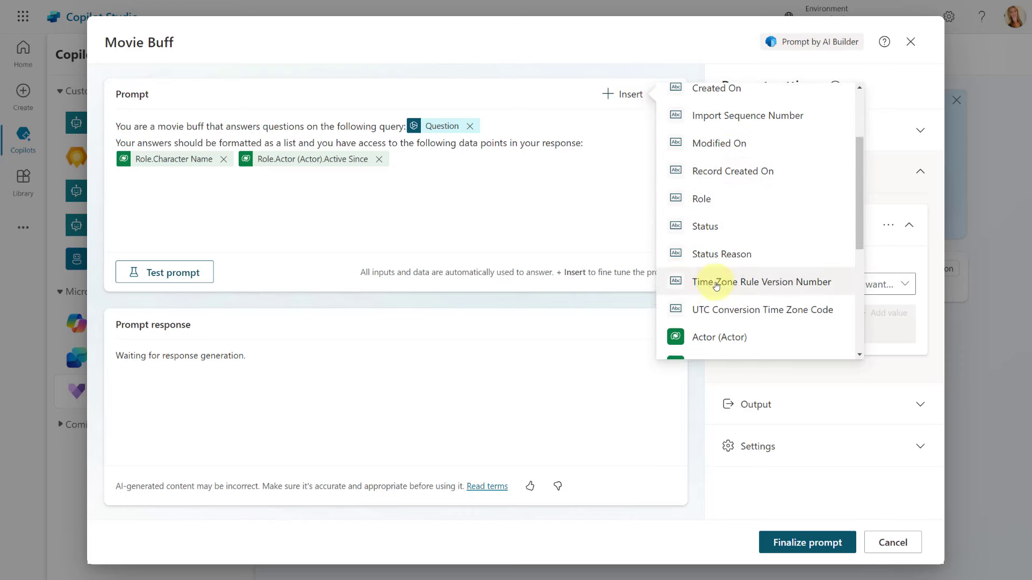
click(707, 283)
scroll(709, 237, up, 5)
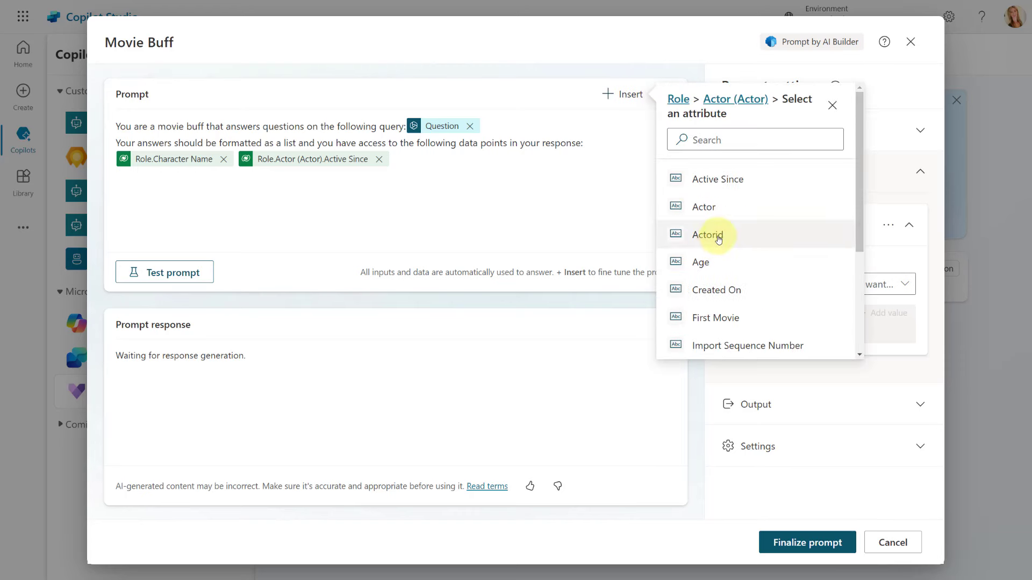
click(709, 210)
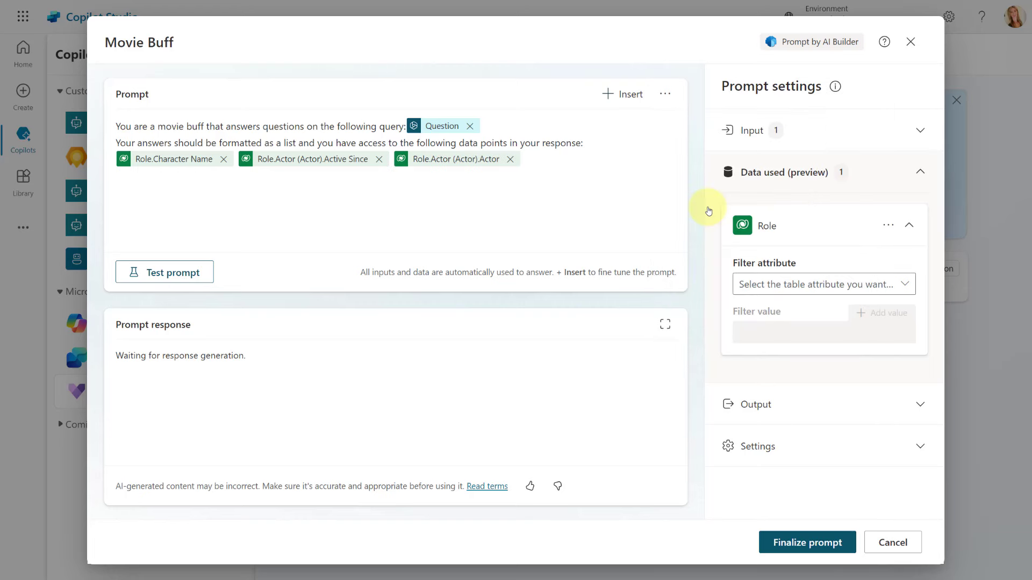
Add the Age attribute from Role's related Actor (Actor) record to the prompt's data points.
click(623, 94)
click(731, 202)
scroll(736, 215, down, 5)
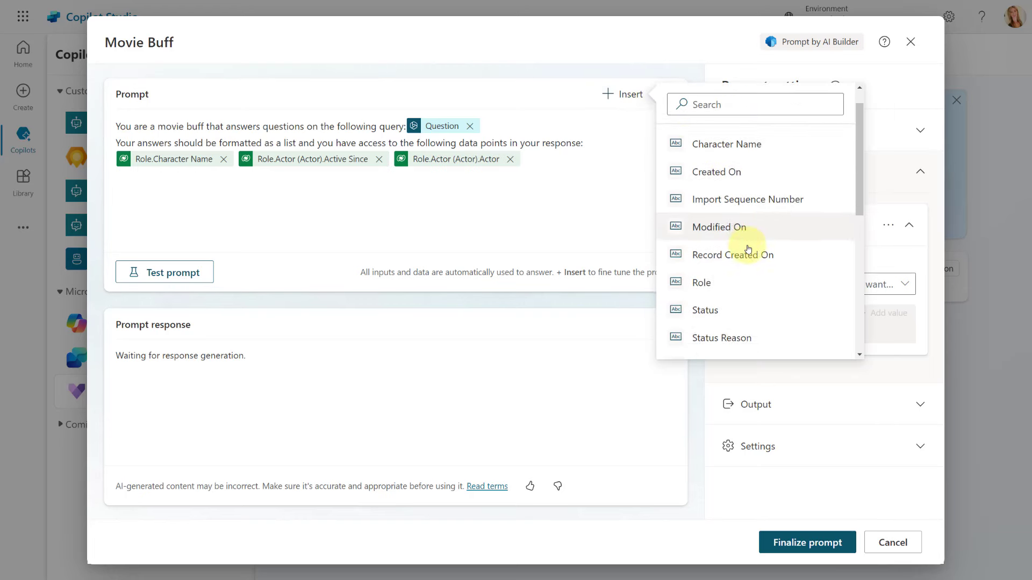
click(734, 229)
scroll(747, 225, up, 5)
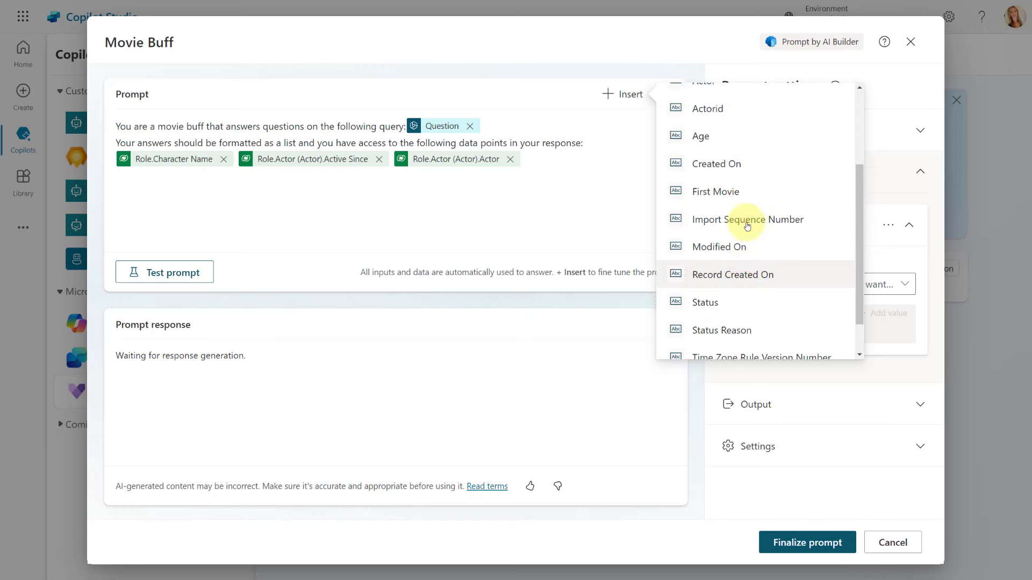
click(705, 267)
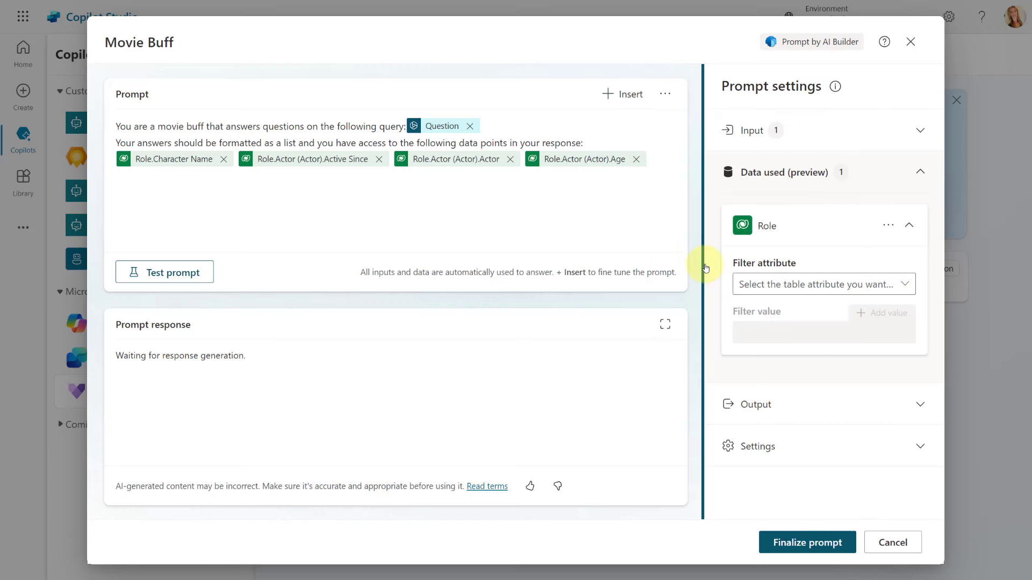
Add the First Movie attribute from Role's related Actor (Actor) record to the prompt's data points.
click(625, 93)
click(710, 200)
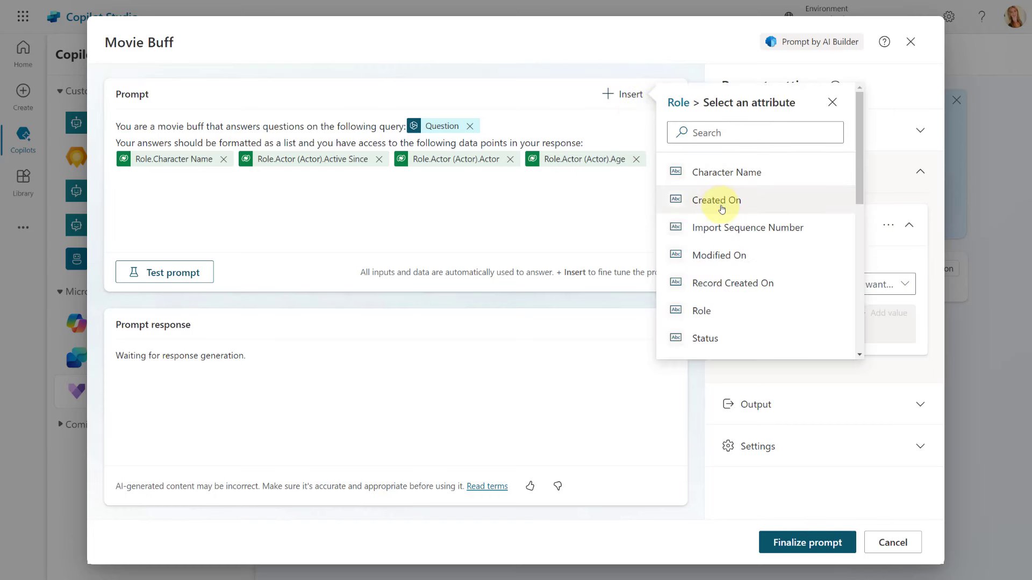
scroll(723, 177, down, 8)
click(723, 226)
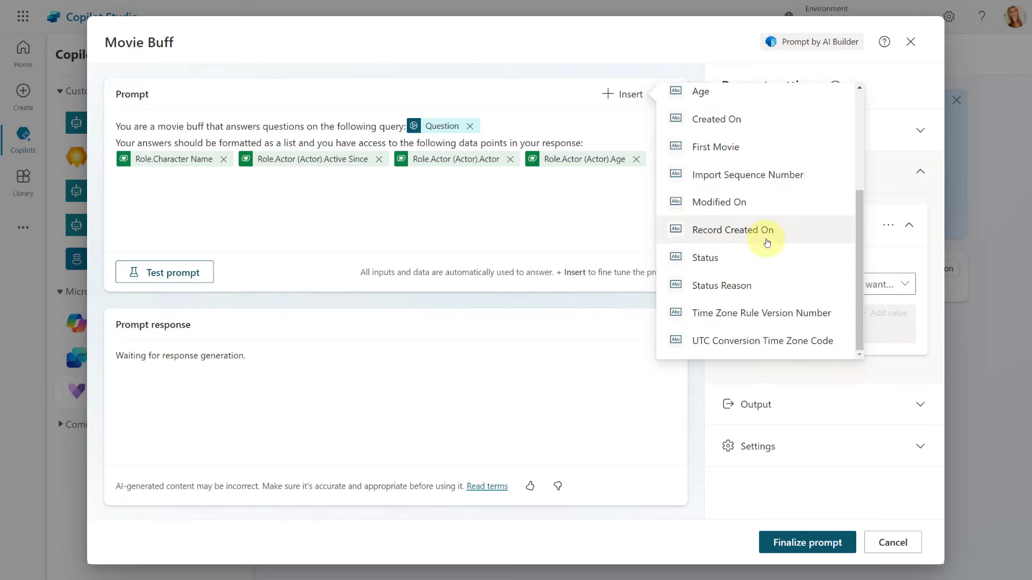
scroll(759, 230, up, 3)
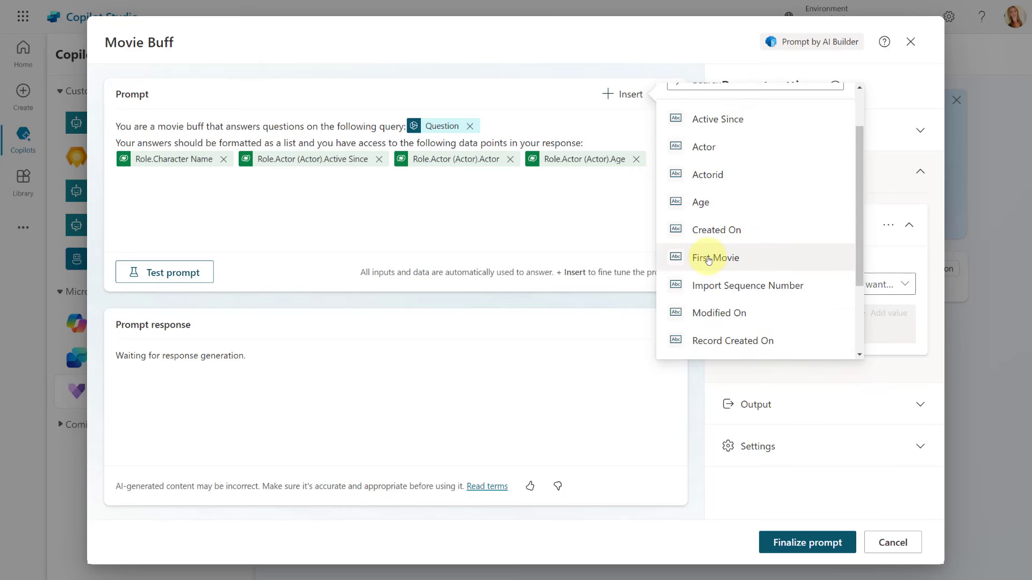
click(708, 260)
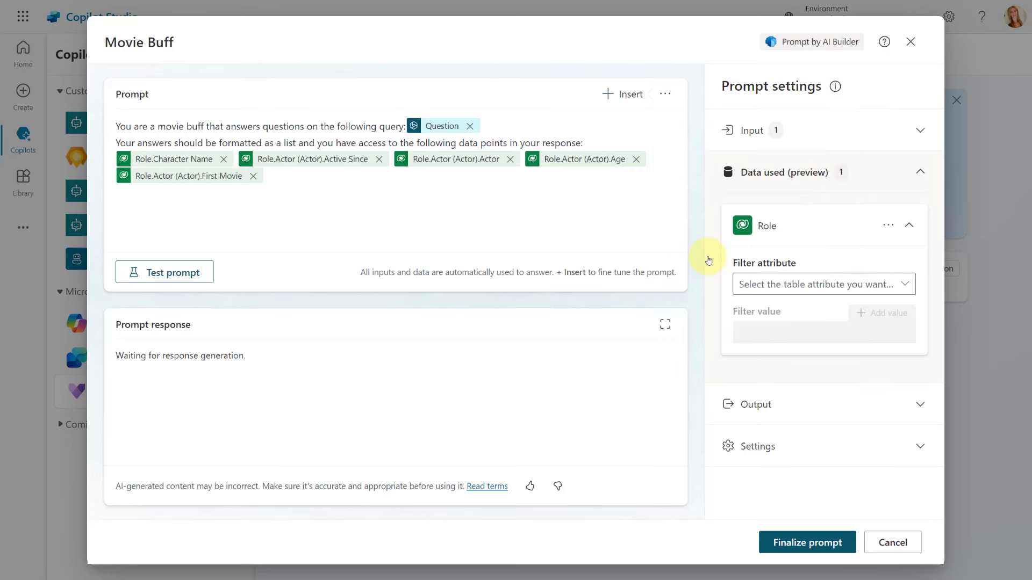
Find the related Movie (Movie) record under Role and add its Director attribute to the prompt's data points.
click(632, 94)
click(699, 197)
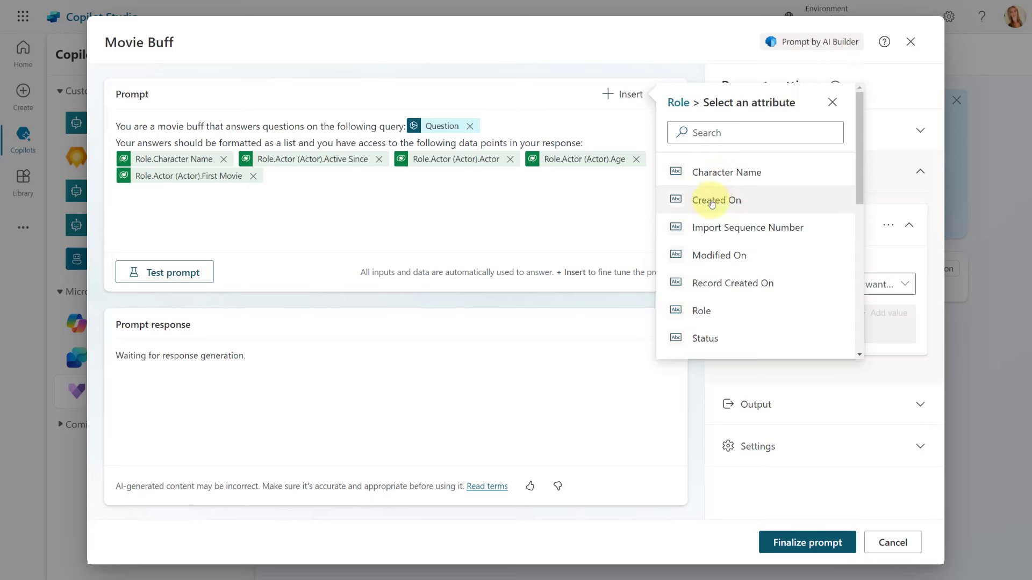
click(703, 134)
text(movi)
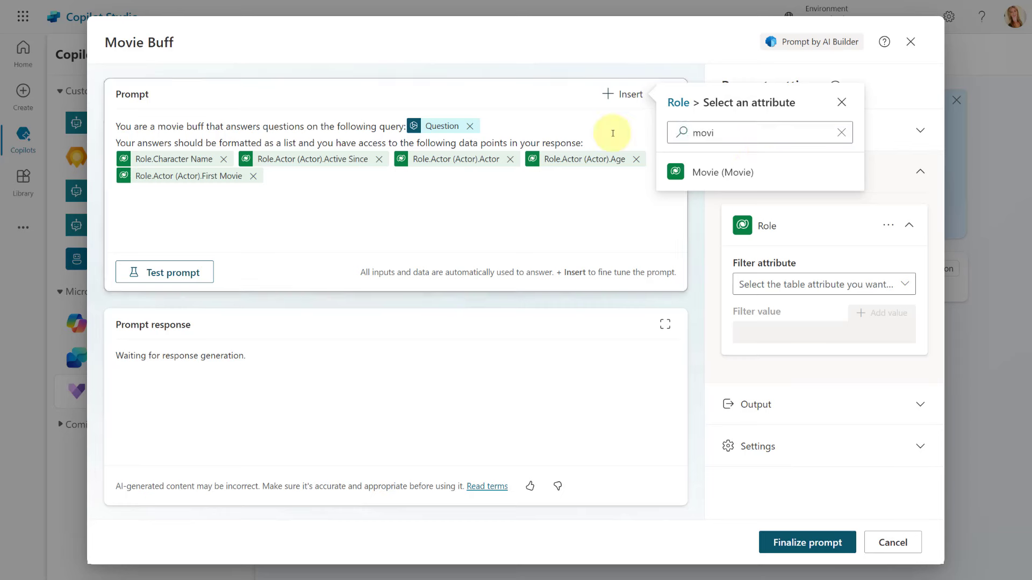
drag(727, 133, 673, 134)
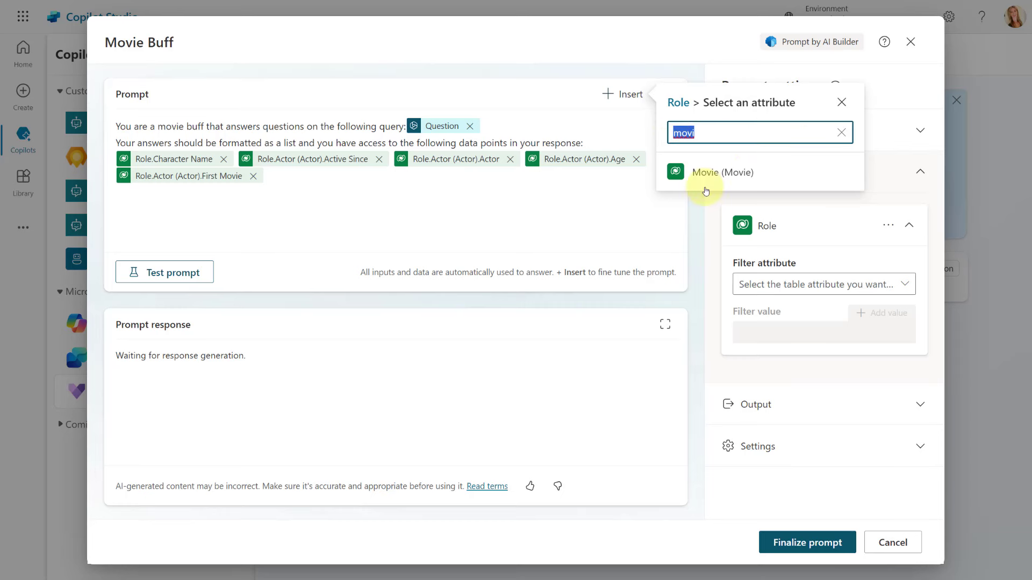
click(700, 172)
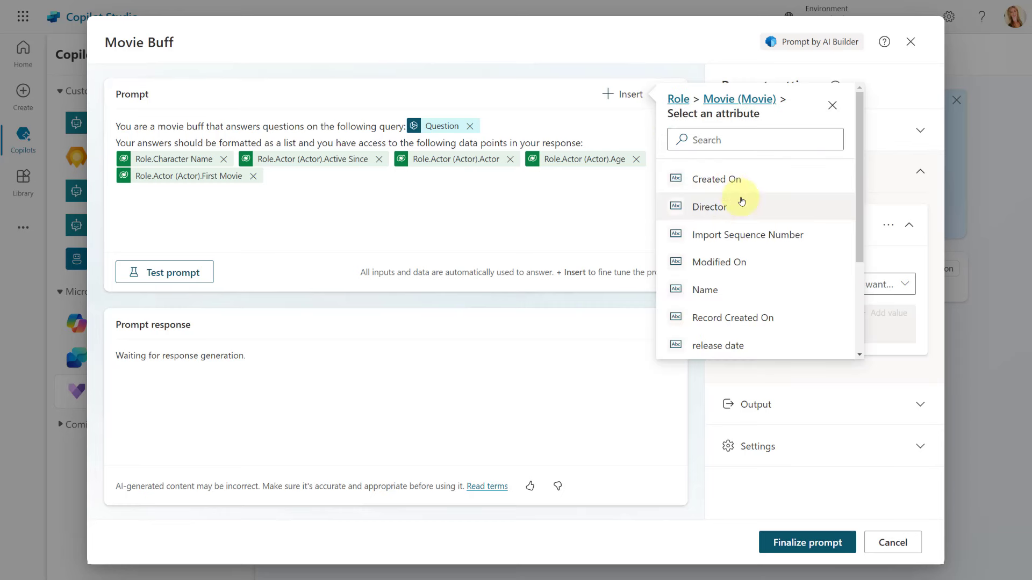
click(708, 208)
Add the Name attribute from Role's related Movie (Movie) record to the prompt's data points.
click(624, 94)
click(695, 199)
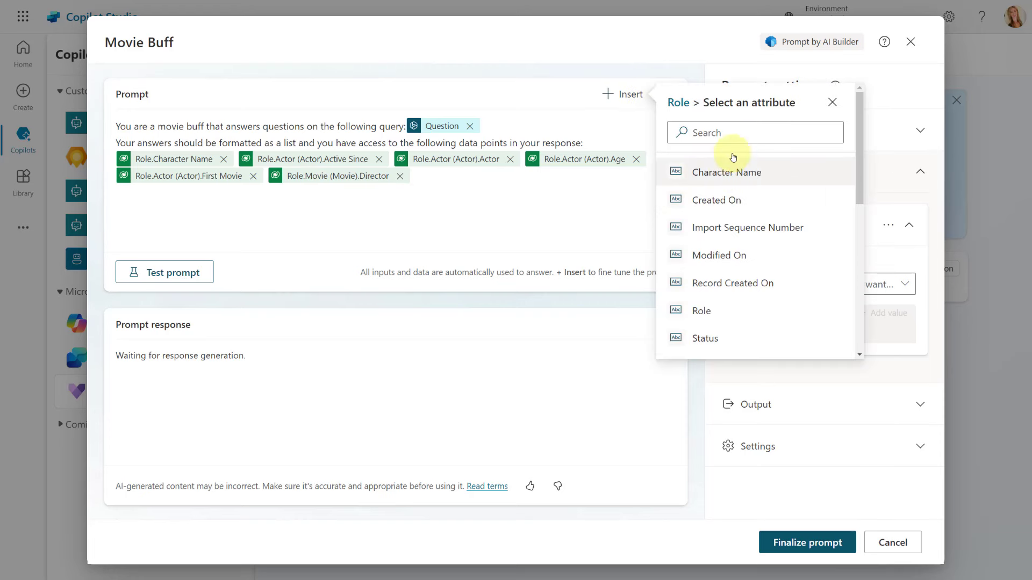
click(727, 133)
text(movie)
click(715, 171)
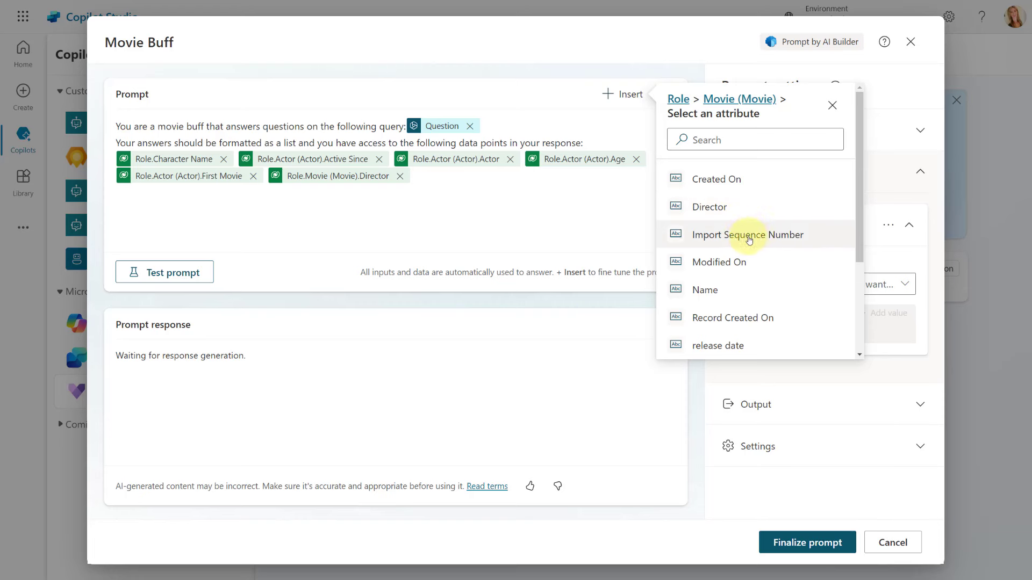
click(713, 290)
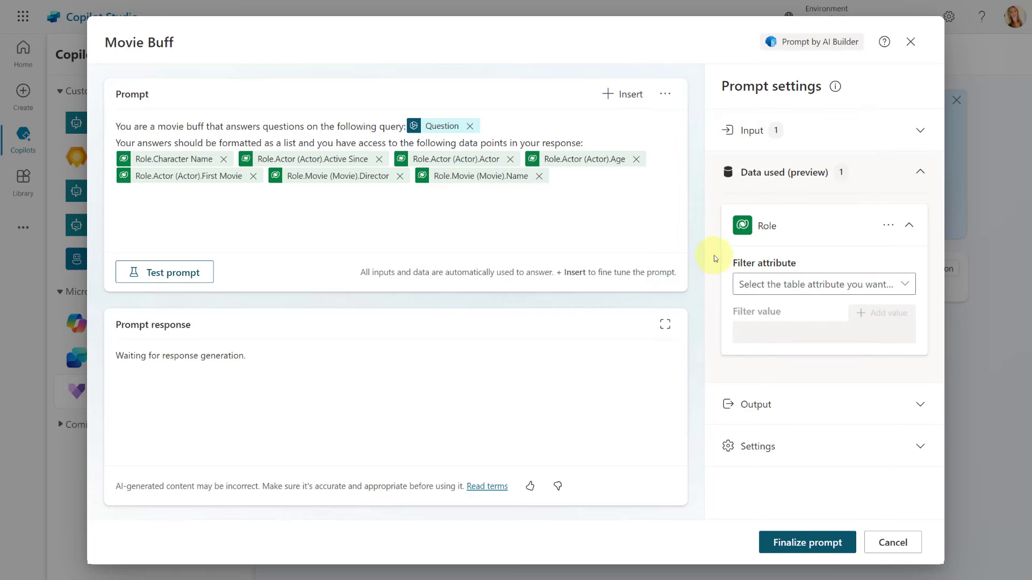
Add the release date attribute from Role's related Movie (Movie) record to the prompt's data points.
click(625, 95)
click(701, 200)
click(693, 132)
text(movie)
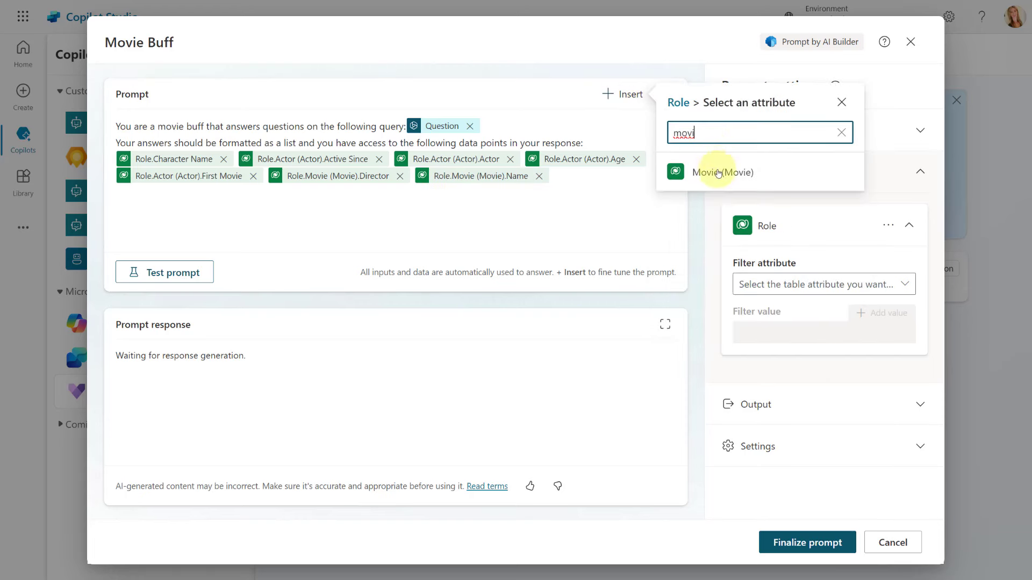
click(708, 169)
scroll(759, 231, down, 3)
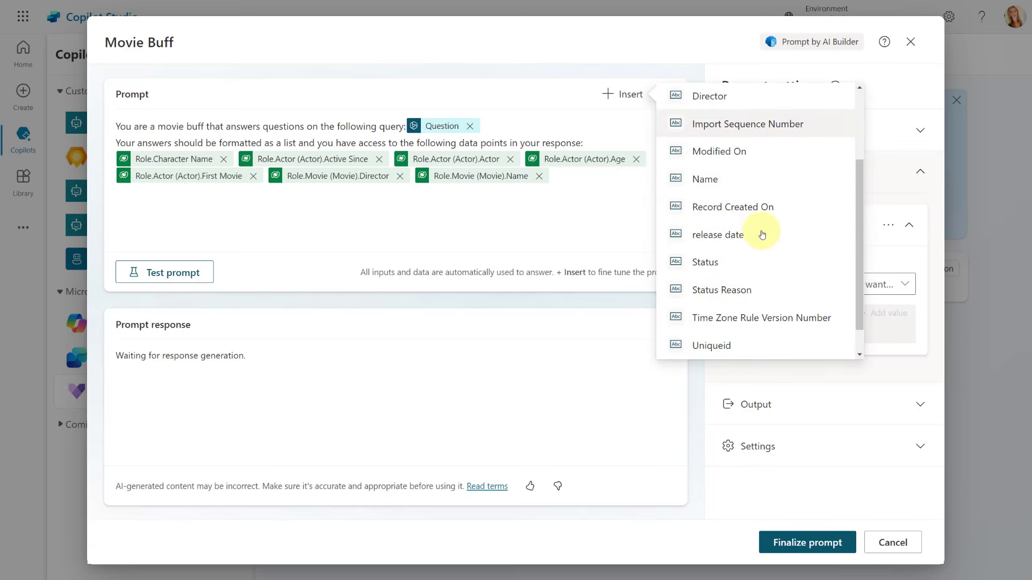
click(727, 239)
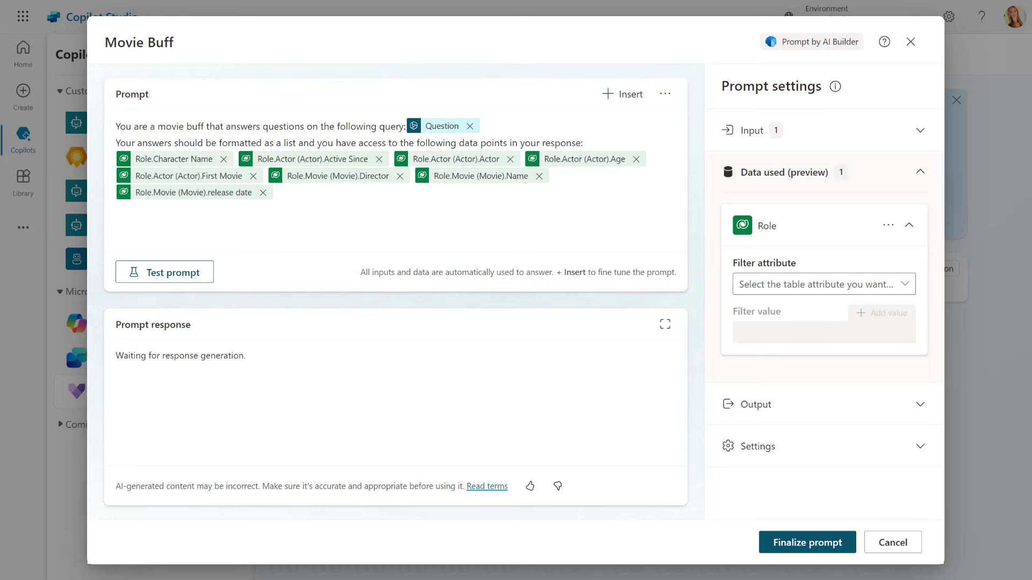
Set the Question input's sample data to "Which movies came out between 1993 and 1995?".
click(747, 140)
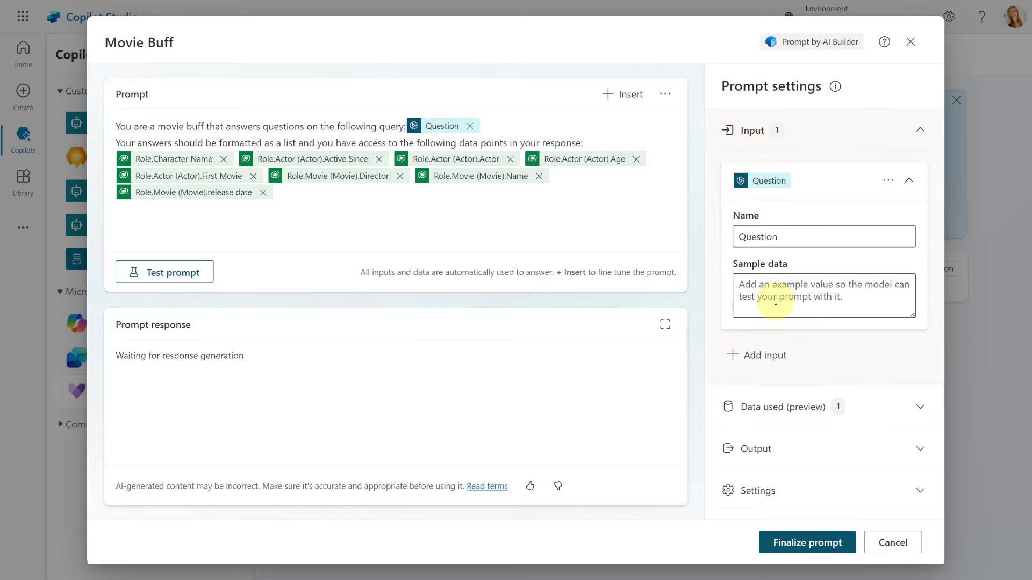
click(751, 286)
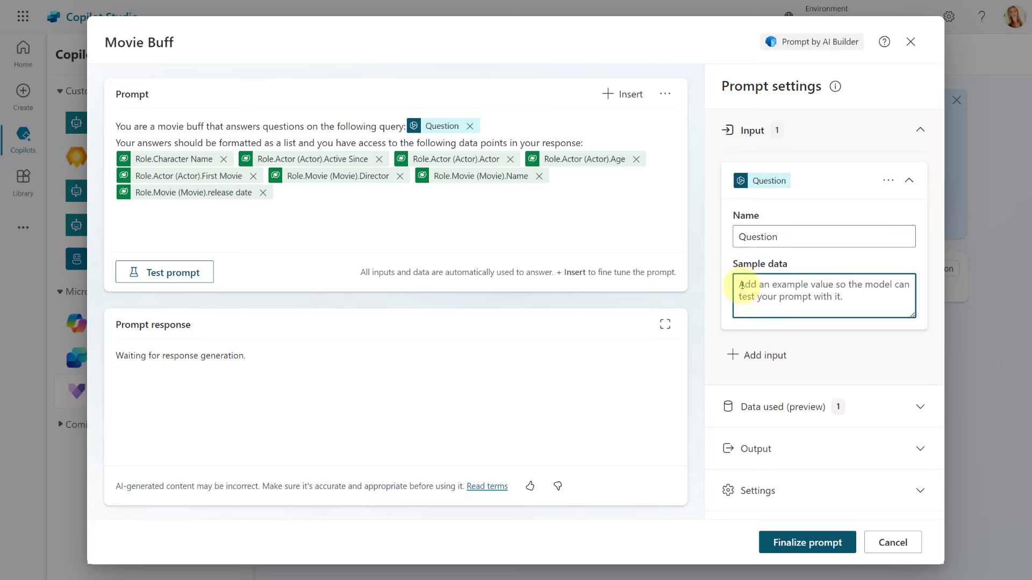
text(Which movies came out between 199)
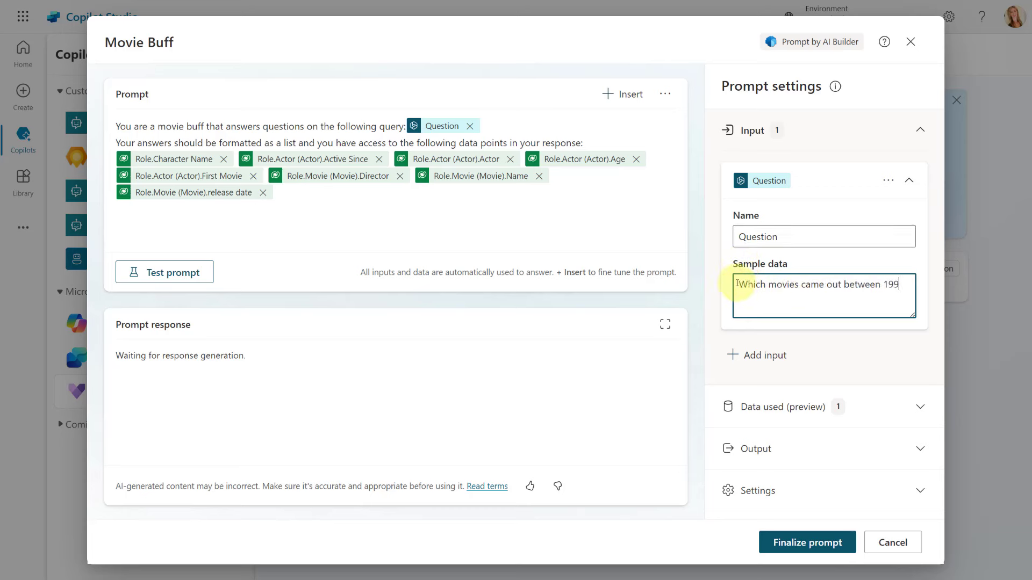
text(3 and 1995?)
key(Return)
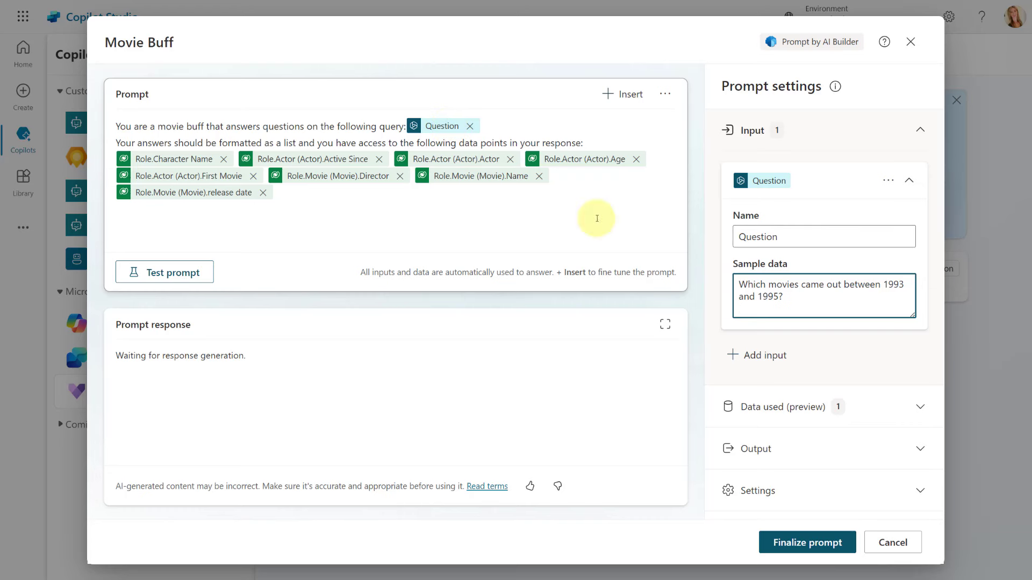
Test the prompt with the sample question and review the movies, directors and release dates in the response.
click(170, 273)
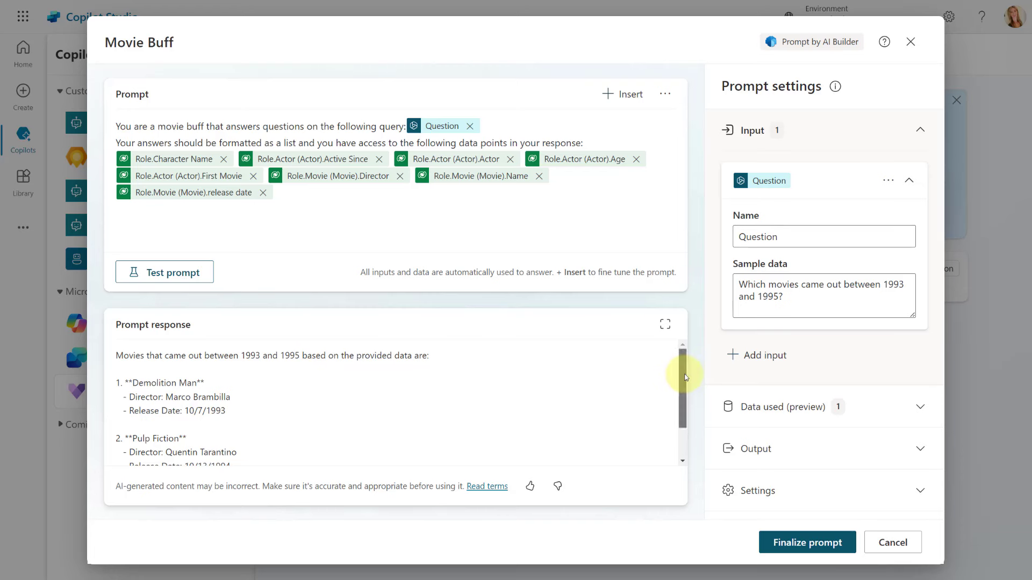
drag(685, 378, 689, 406)
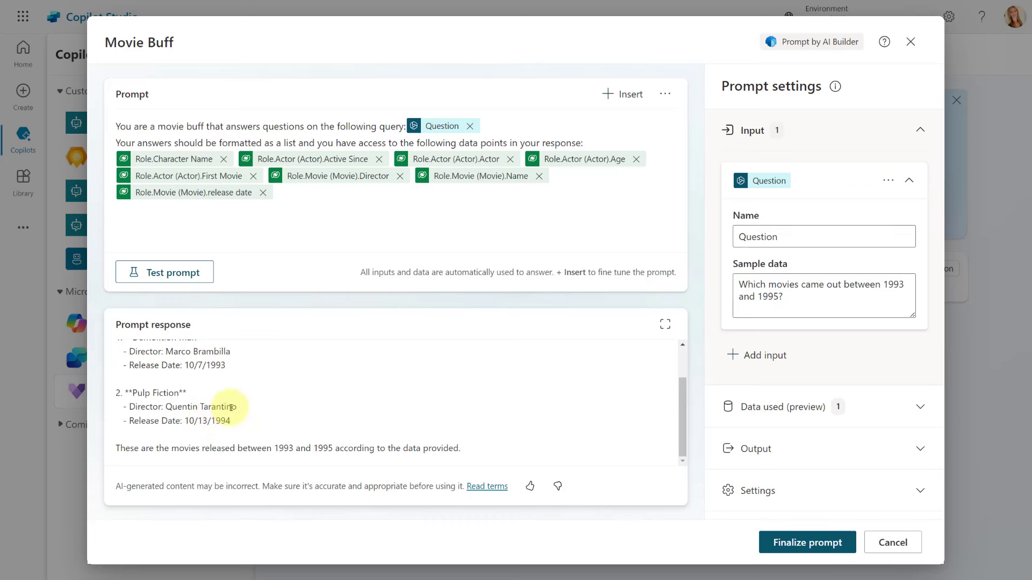
drag(132, 393, 179, 393)
scroll(221, 423, up, 2)
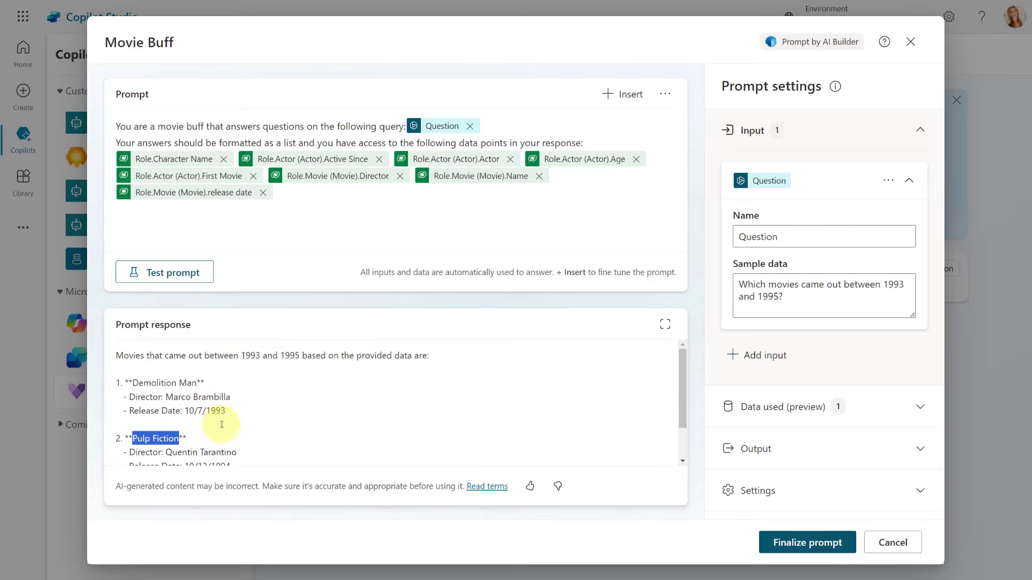
Set the Question input's sample data to "How old is Sandra Bullock?" and test the prompt.
drag(783, 297, 770, 297)
text(ow o)
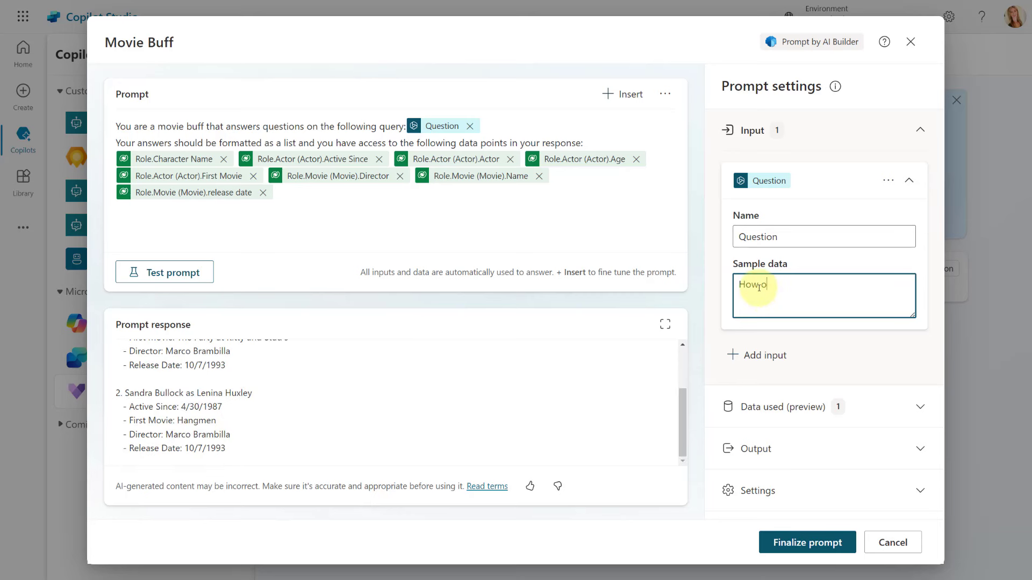
text(ld is Sandra Bullock?)
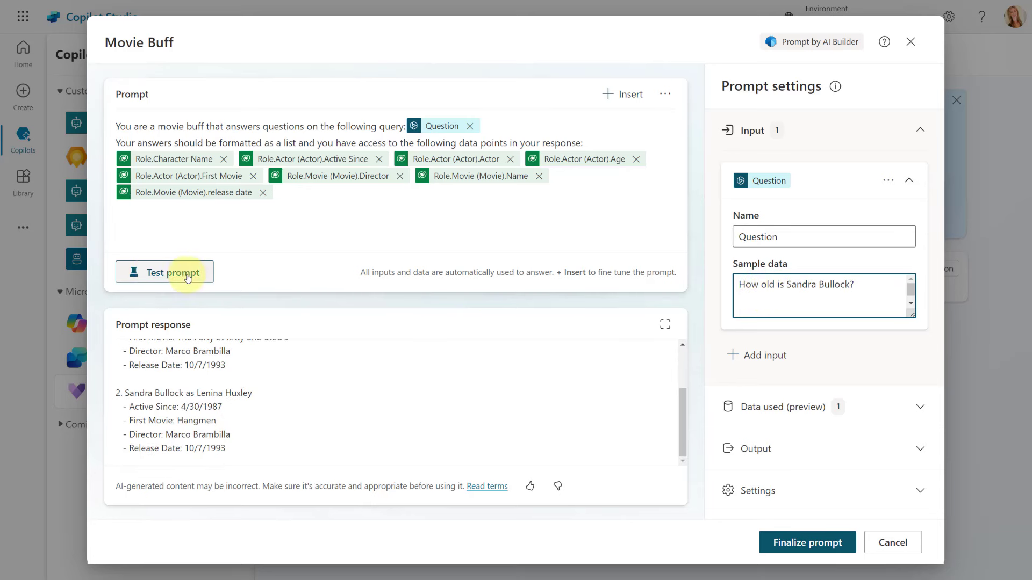
click(153, 271)
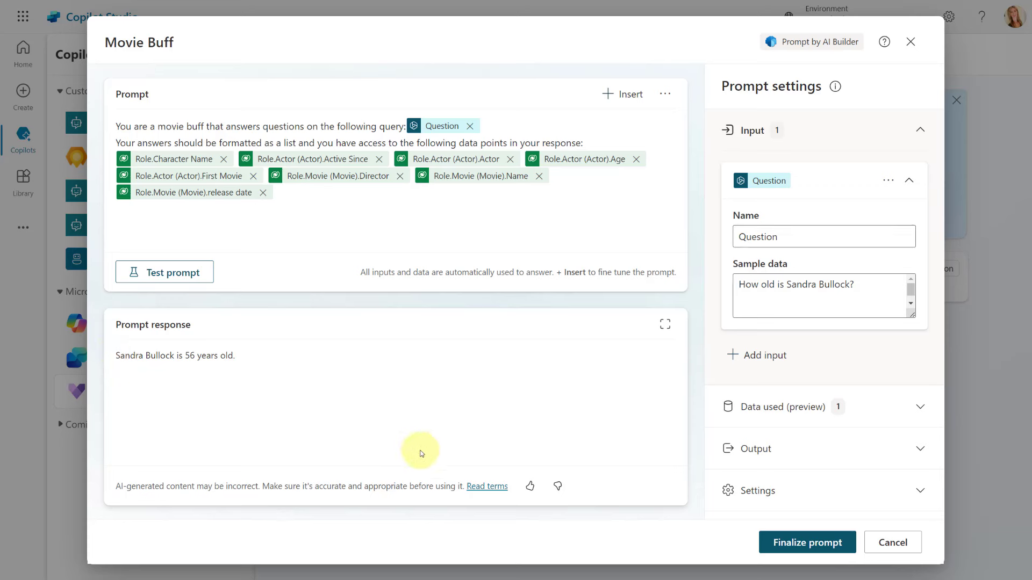
Finalize and create the Movie Buff prompt action with its default descriptions, and show the copilot's actions.
click(812, 544)
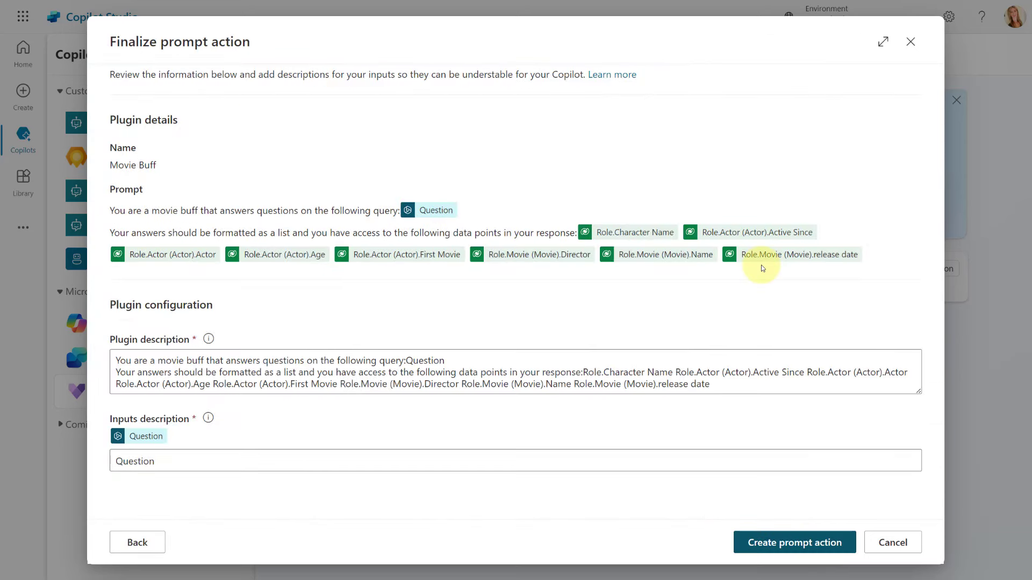
click(791, 544)
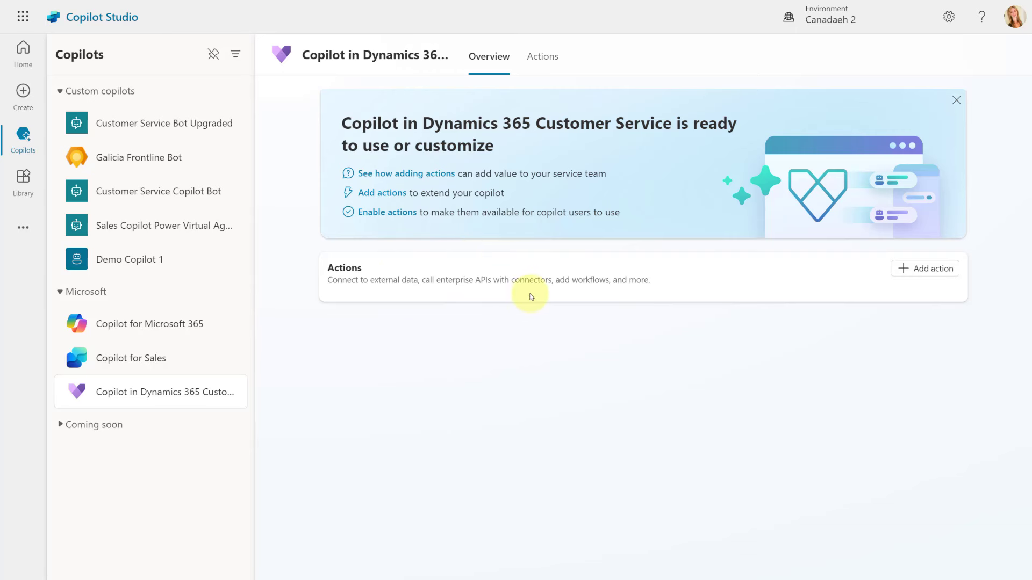
click(541, 55)
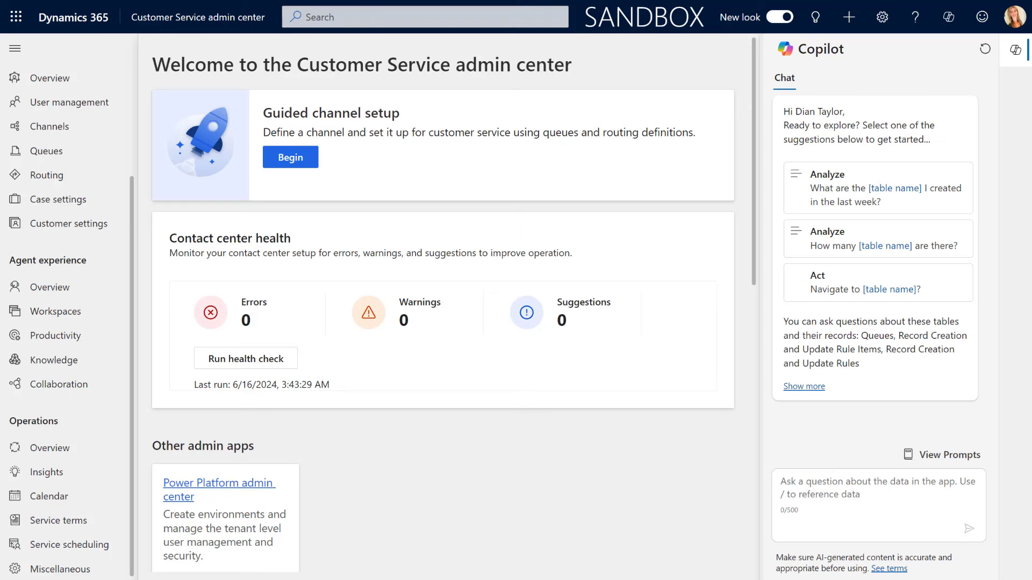
Switch to the Customer Service admin center, close the Copilot pane and open management of the Plugins for generative AI (Preview) in the Productivity settings.
click(64, 339)
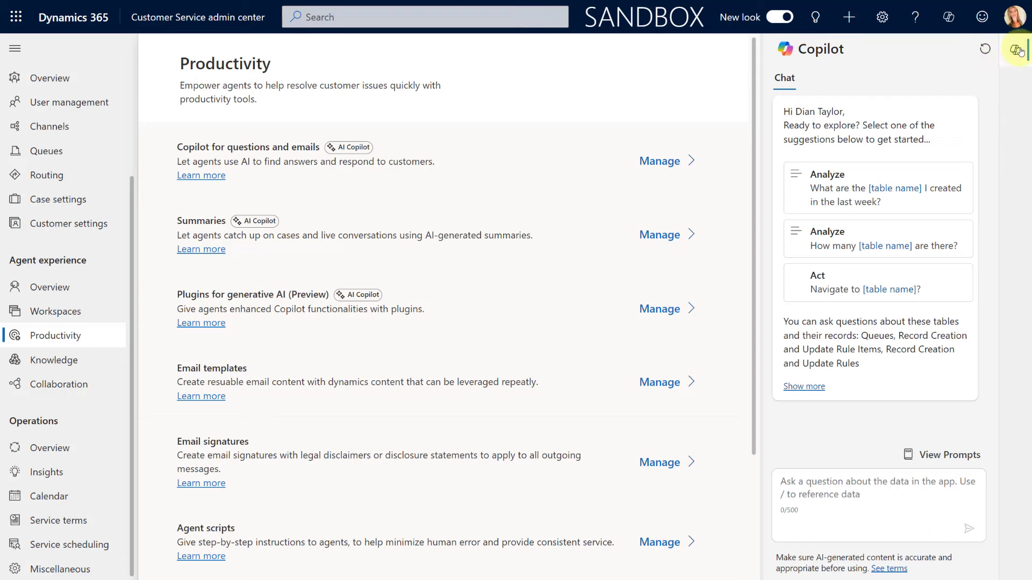
click(1015, 50)
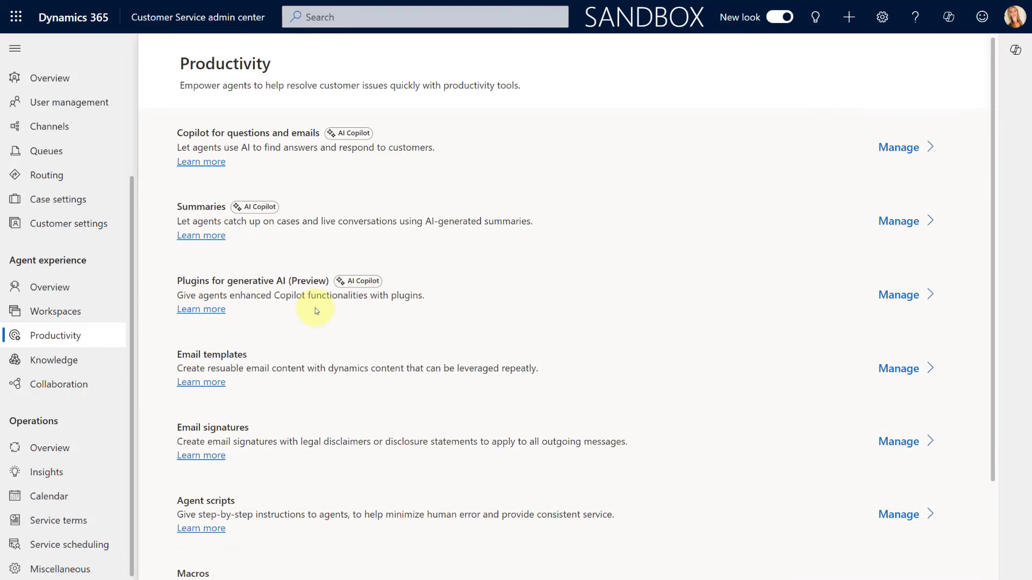
click(905, 300)
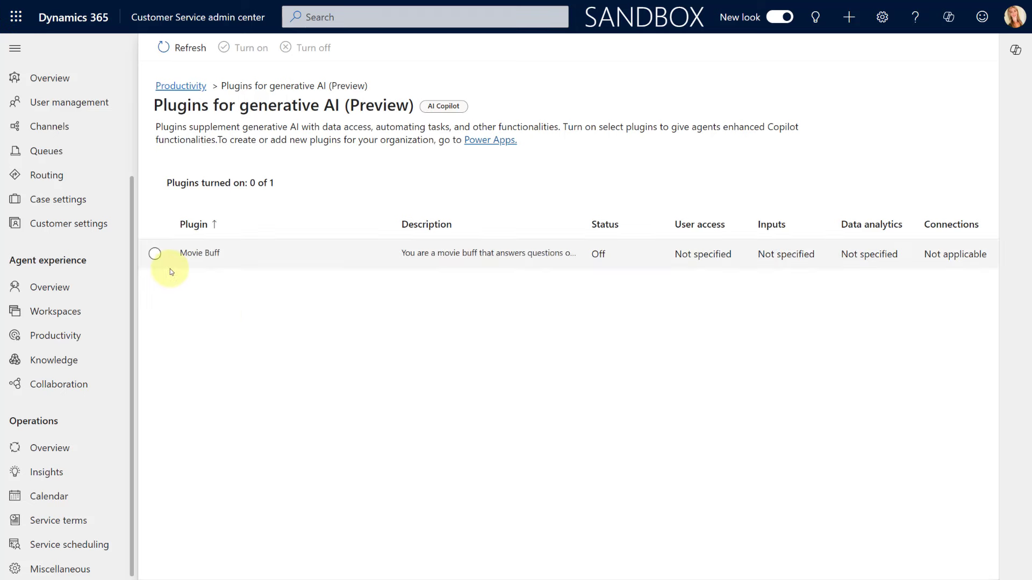
Turn on the Movie Buff plugin for all agents who have Copilot, with no input mapping and with plugin data stored.
click(155, 255)
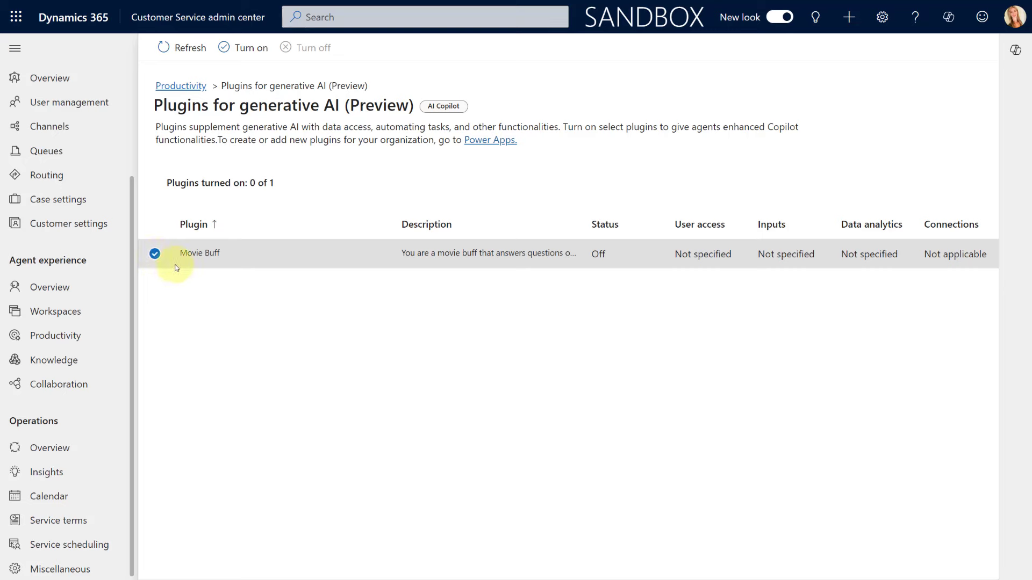
click(248, 51)
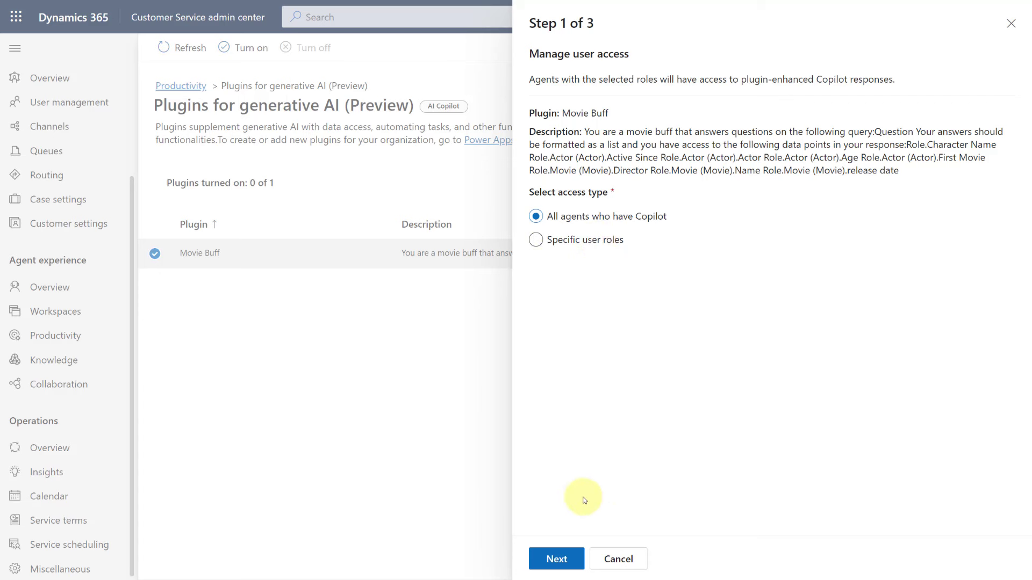
click(554, 559)
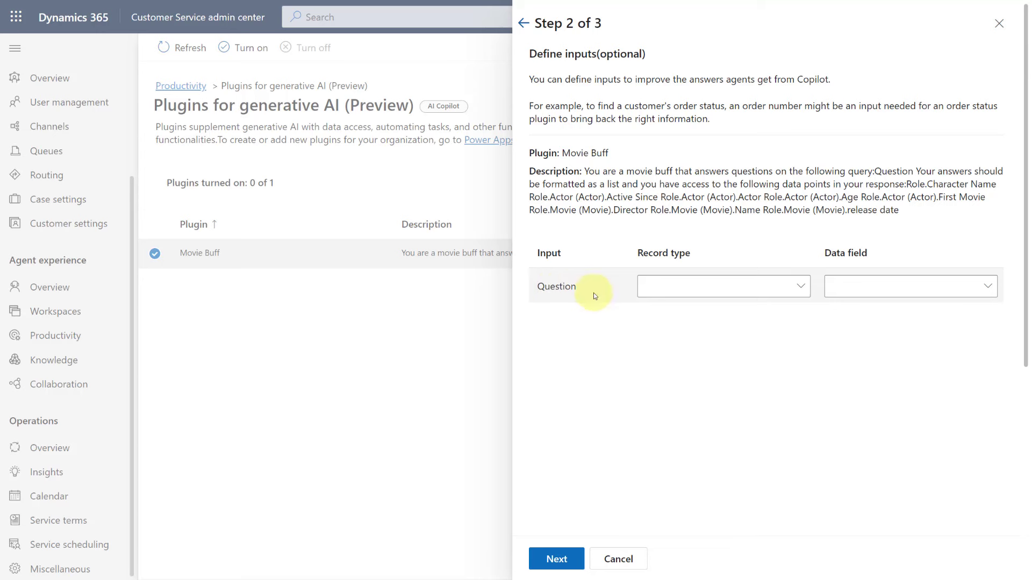
click(740, 290)
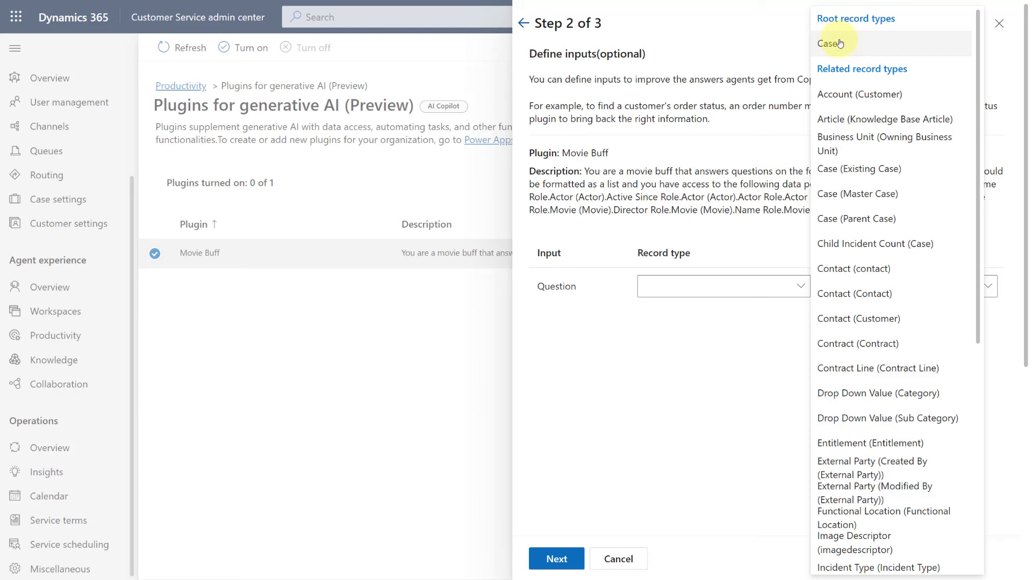
click(693, 243)
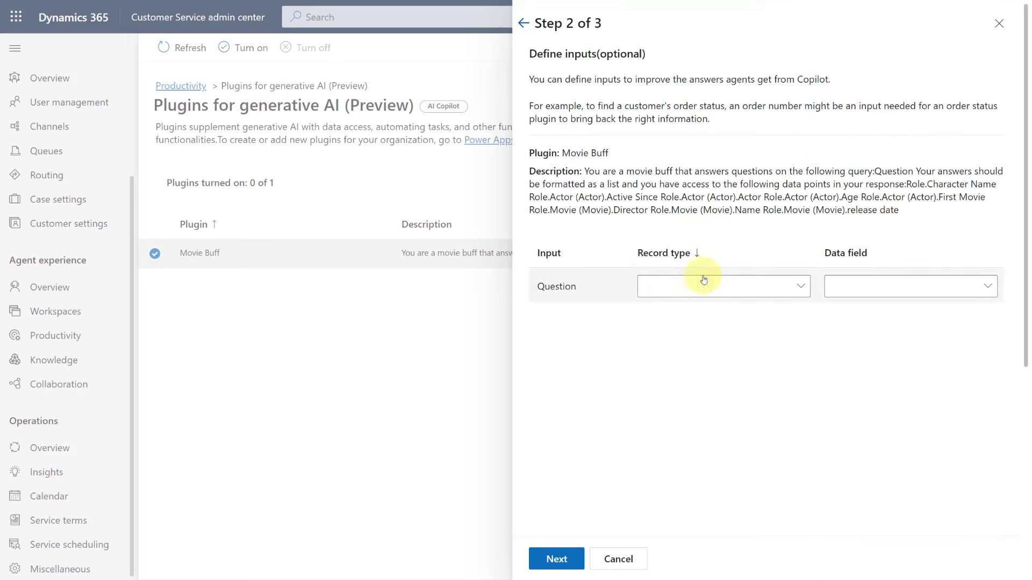
click(555, 559)
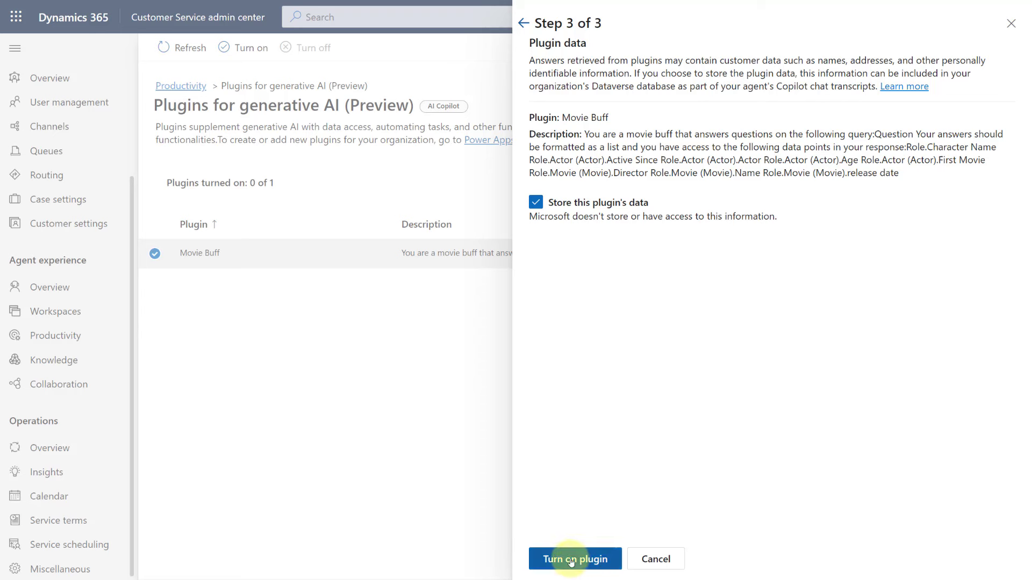
click(571, 562)
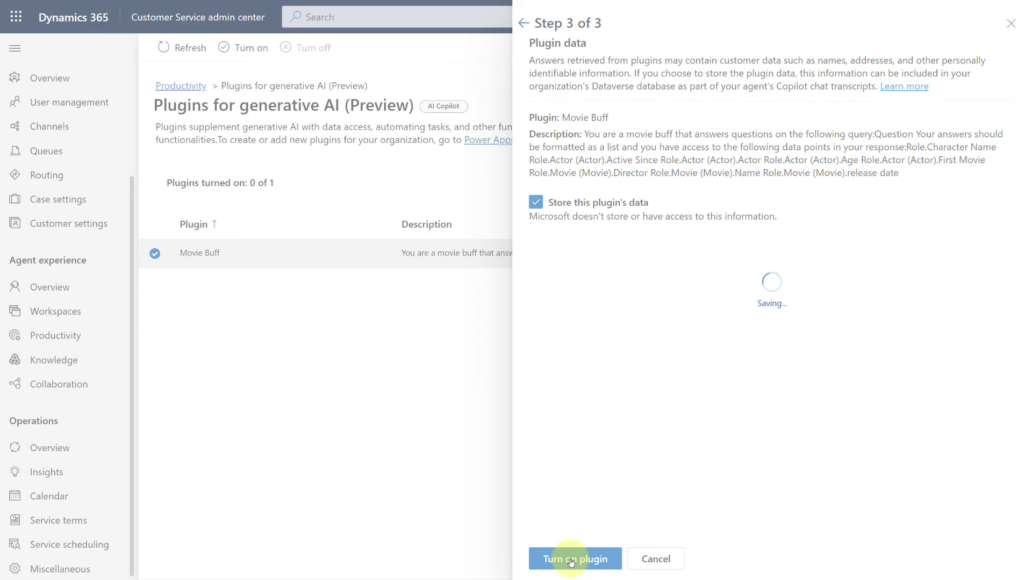